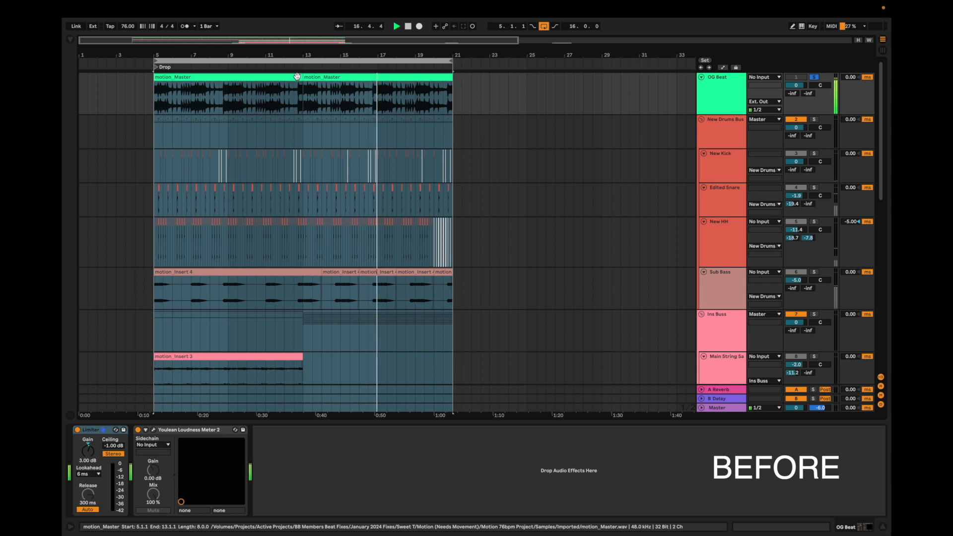
Turn off arrangement looping, then select the New HH track and reduce its height
key("super+l")
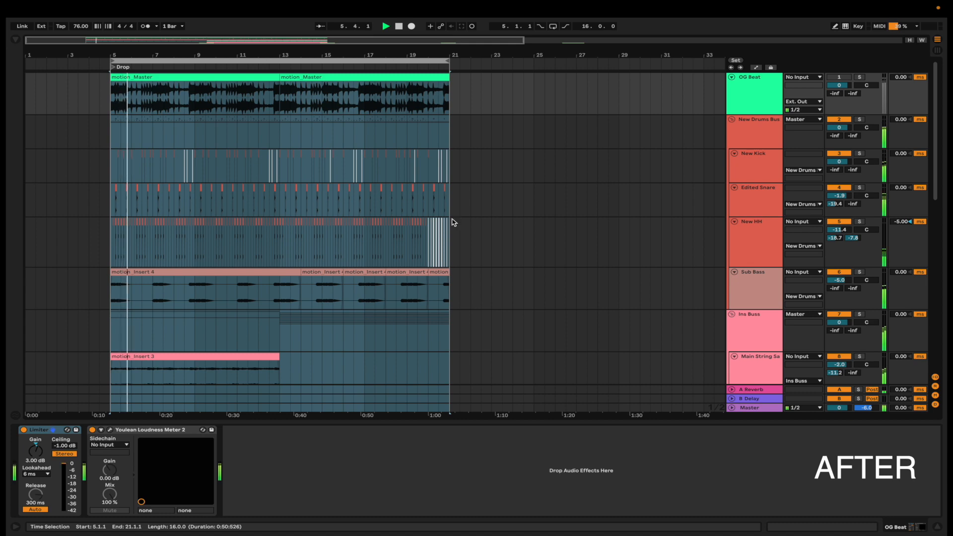
left_click(451, 248)
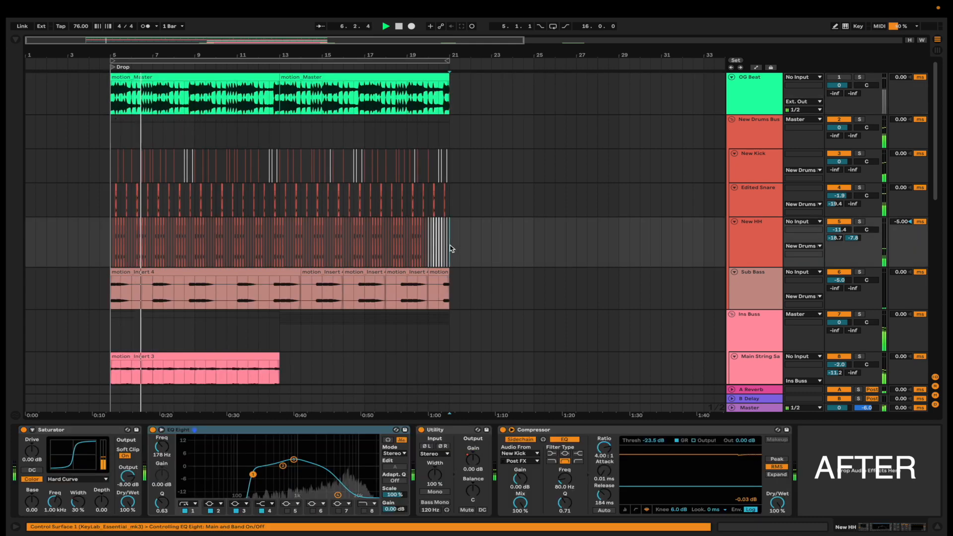
left_click(749, 251)
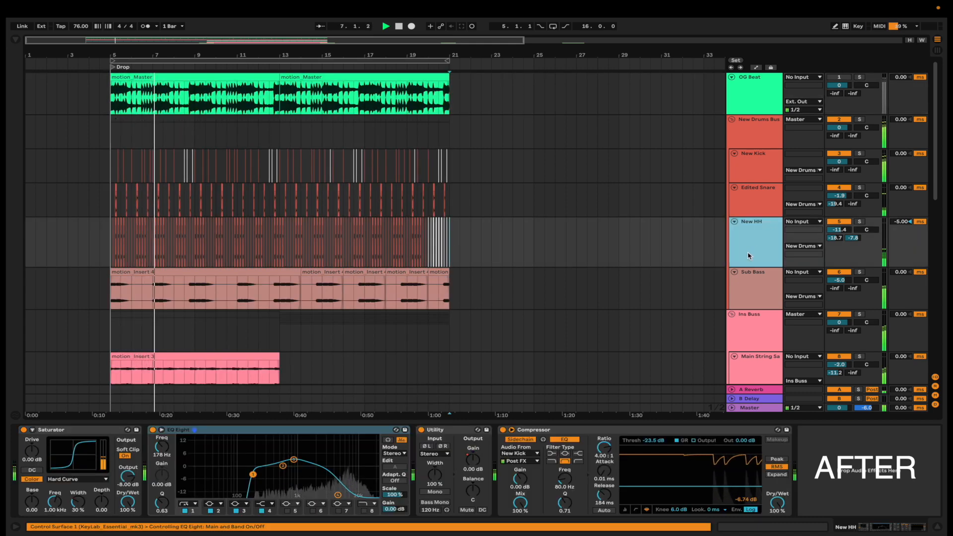
left_click_drag(746, 267, 747, 250)
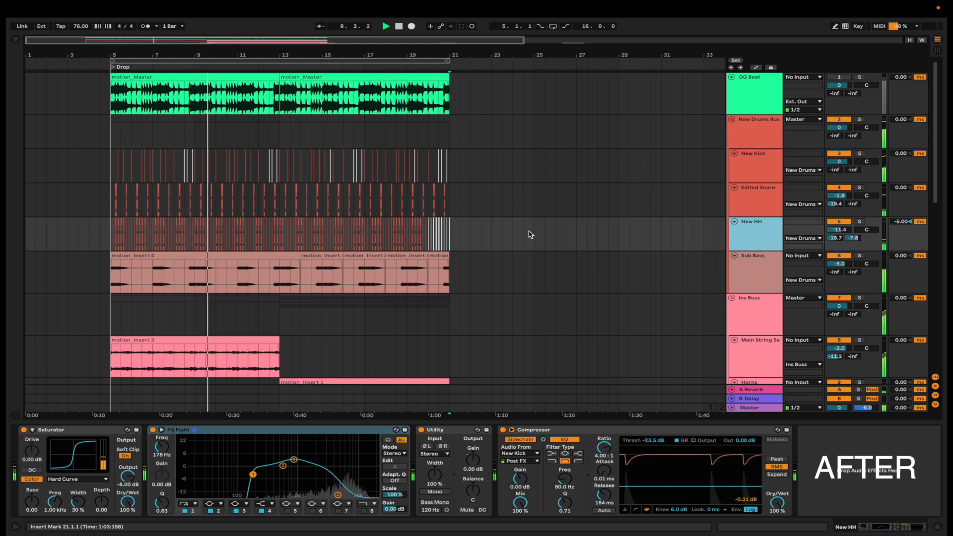
Look through the arrangement during playback, from the drum tracks down to the string parts and the Fx track
scroll(530, 234, "down", 3)
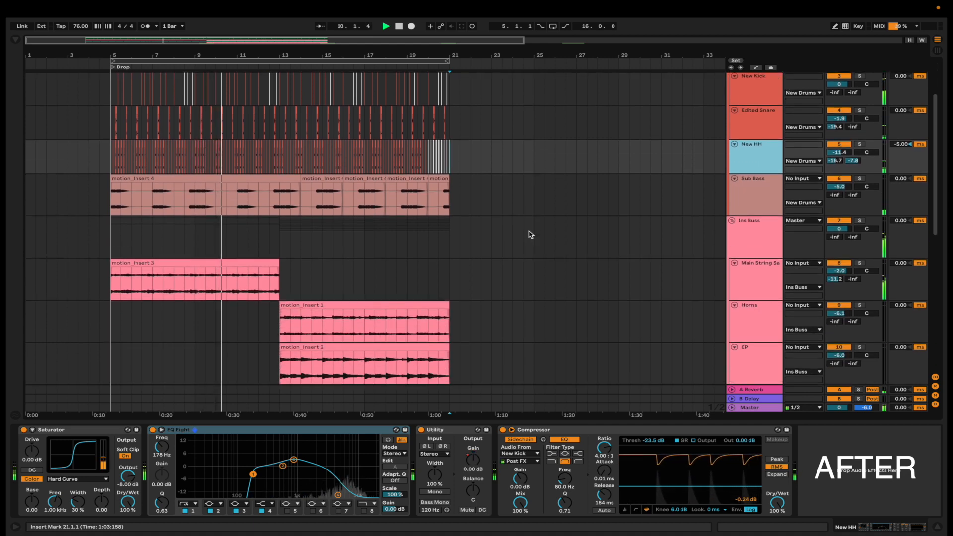
scroll(537, 232, "down", 2)
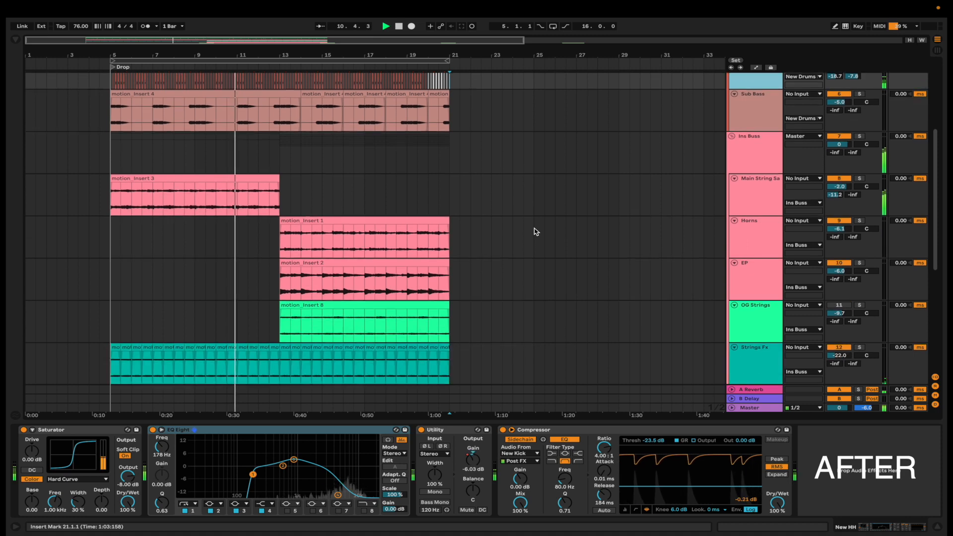
scroll(536, 232, "down", 1)
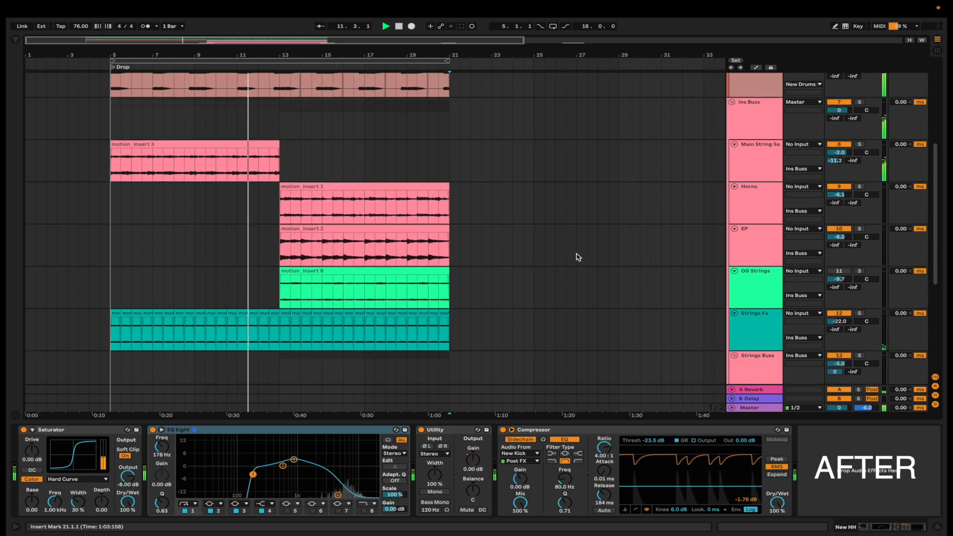
scroll(592, 255, "down", 2)
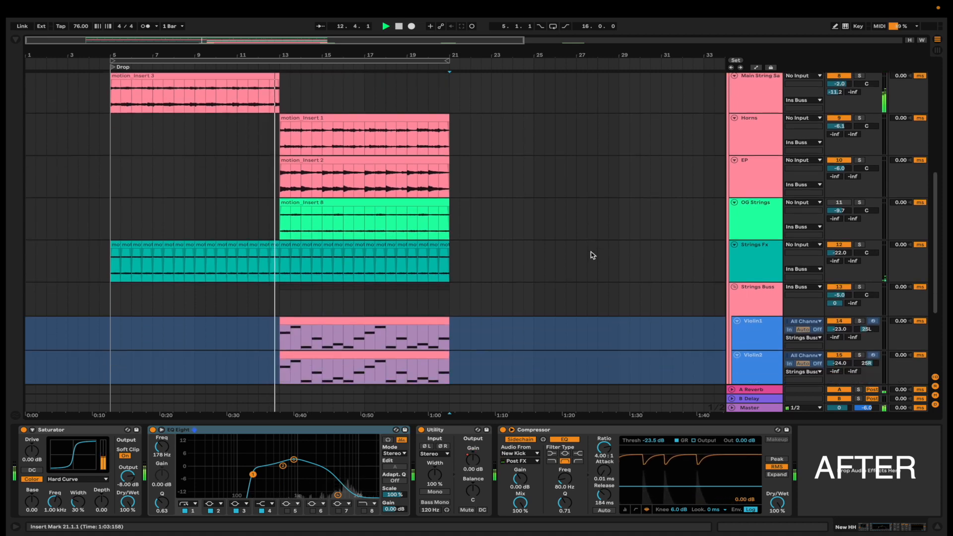
scroll(592, 255, "down", 1)
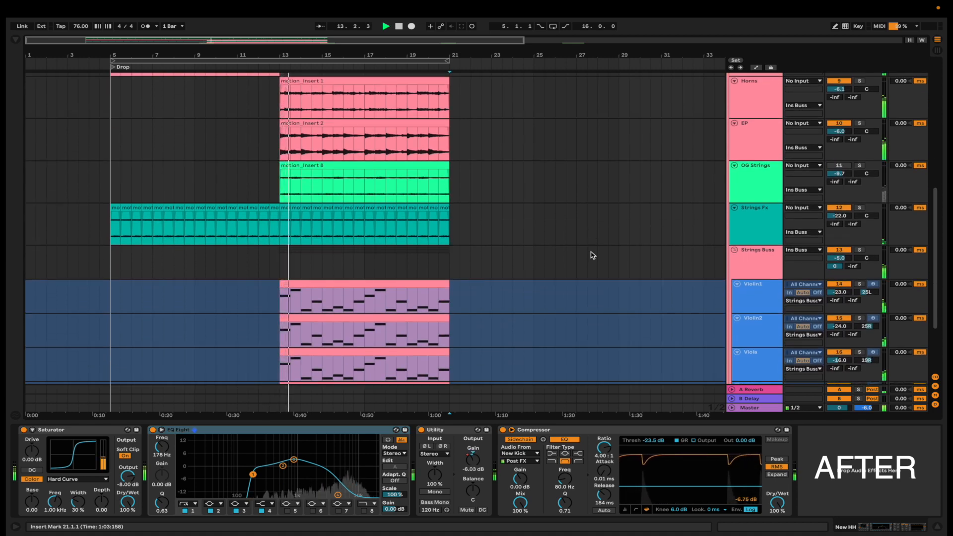
scroll(592, 255, "down", 3)
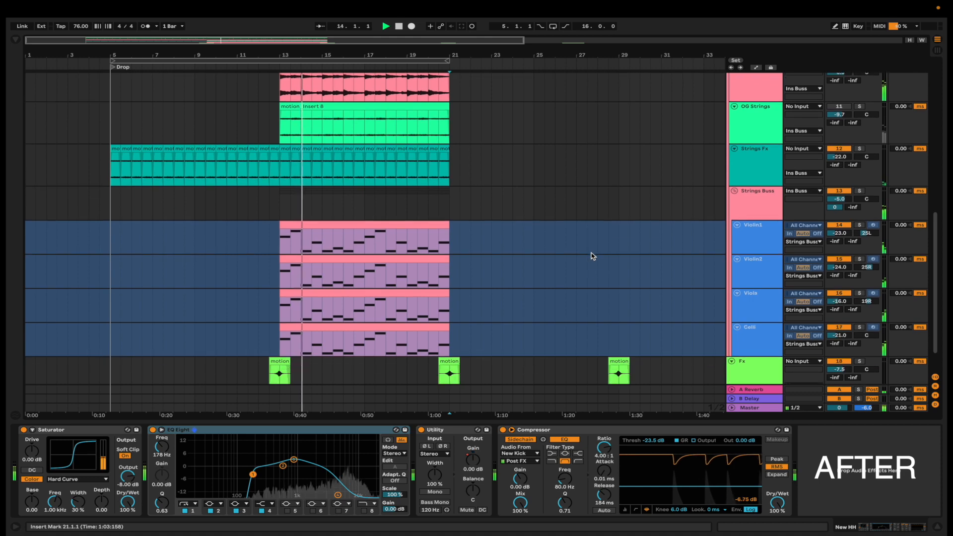
scroll(593, 255, "down", 1)
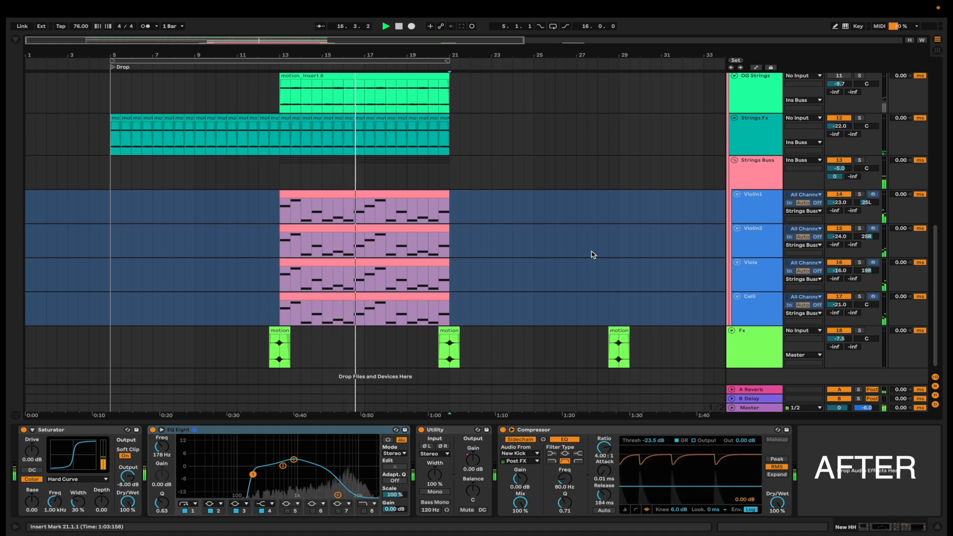
scroll(594, 255, "down", 1)
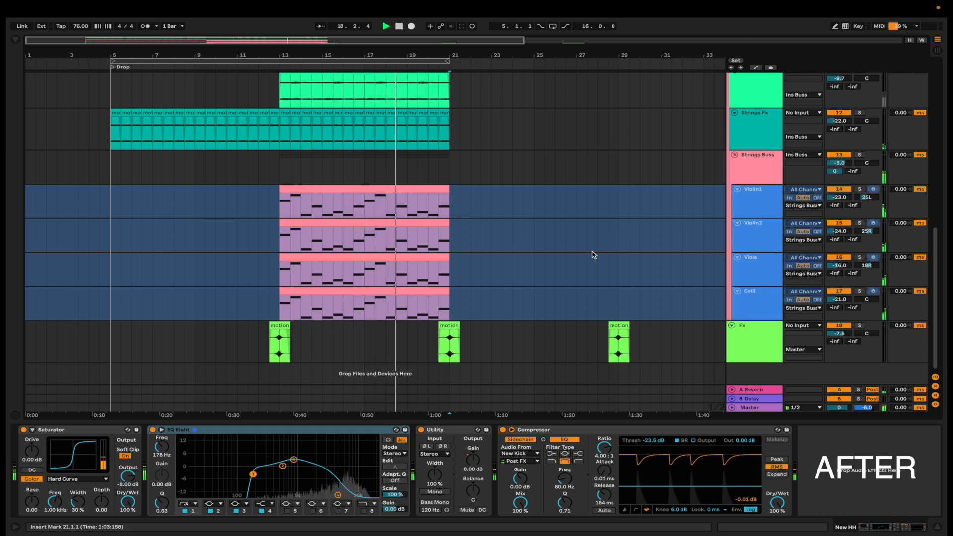
scroll(594, 255, "up", 1)
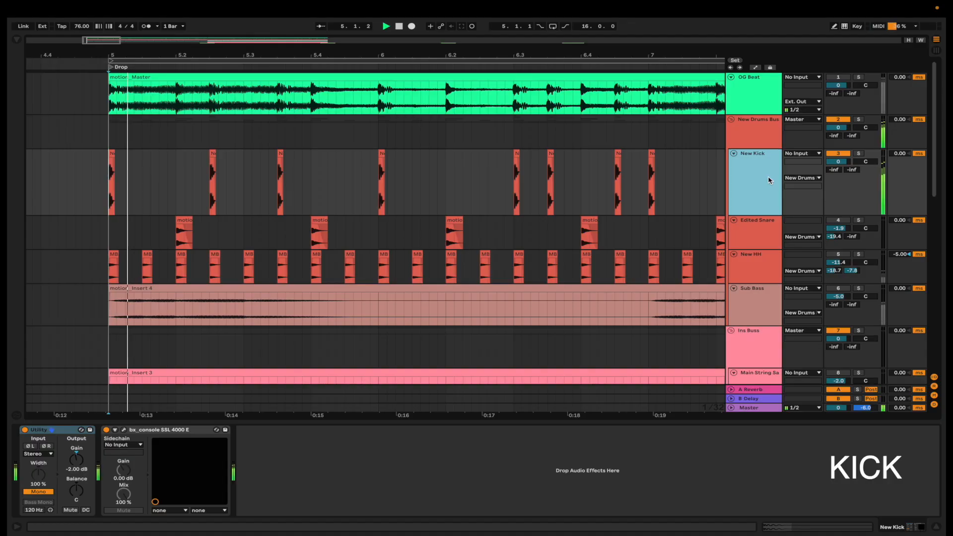
Open the New Kick track's bx_console SSL 4000 E plugin window to view its settings, and turn arrangement looping on
left_click(125, 430)
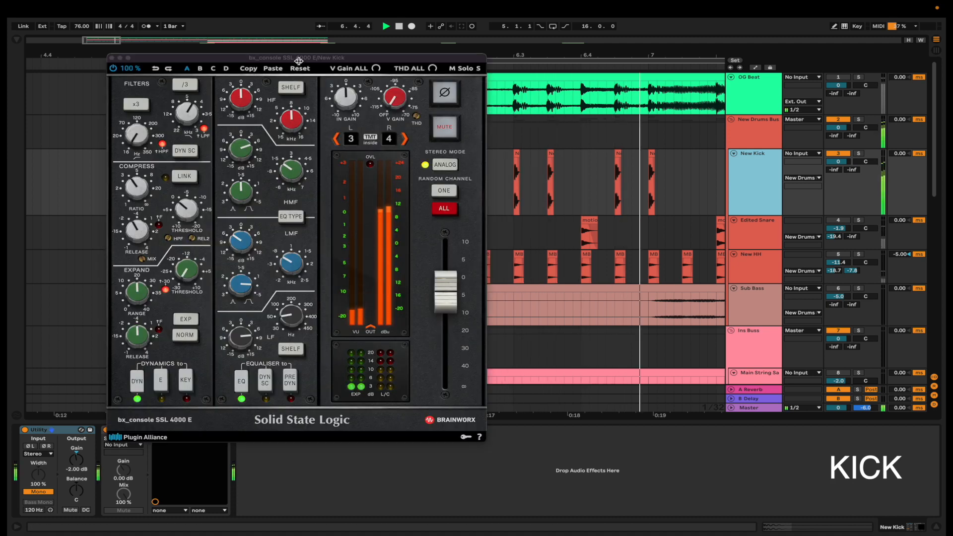
left_click_drag(302, 58, 307, 80)
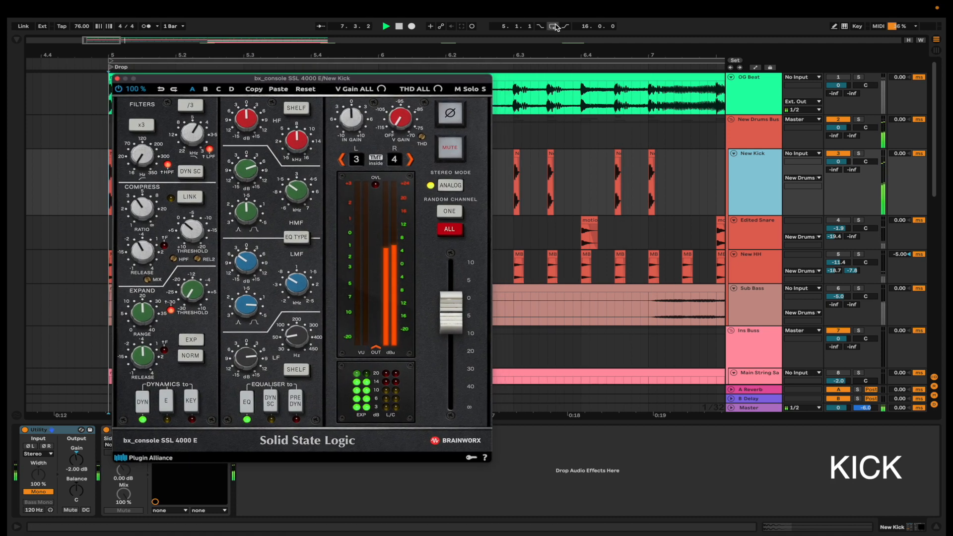
key("ctrl+l")
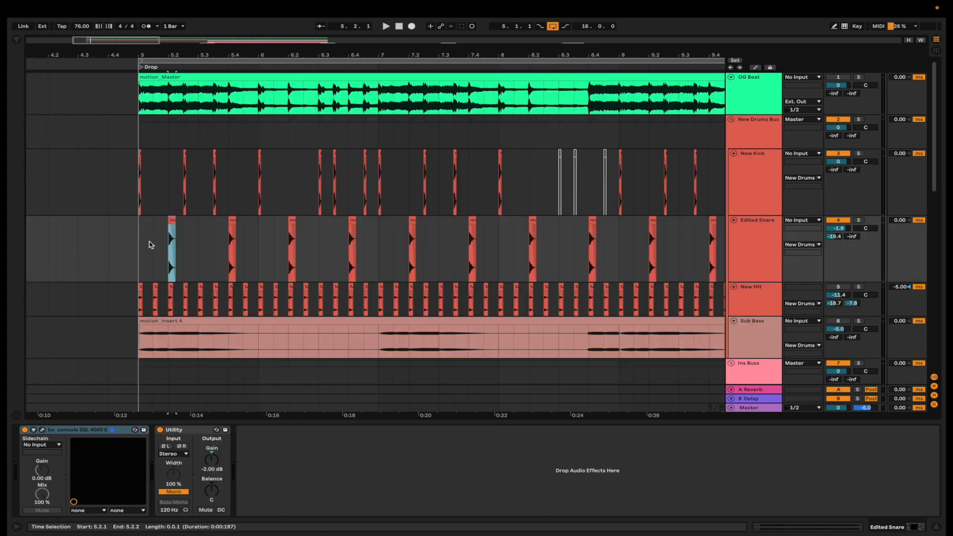
Select the Edited Snare track, examine its bx_console SSL 4000 E settings and close the plugin window
left_click(143, 251)
left_click(737, 251)
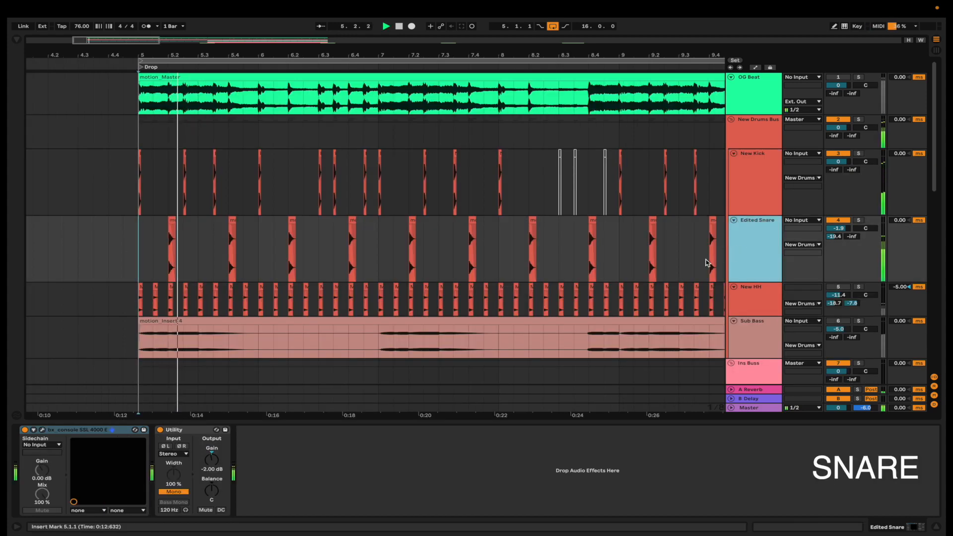
left_click(49, 436)
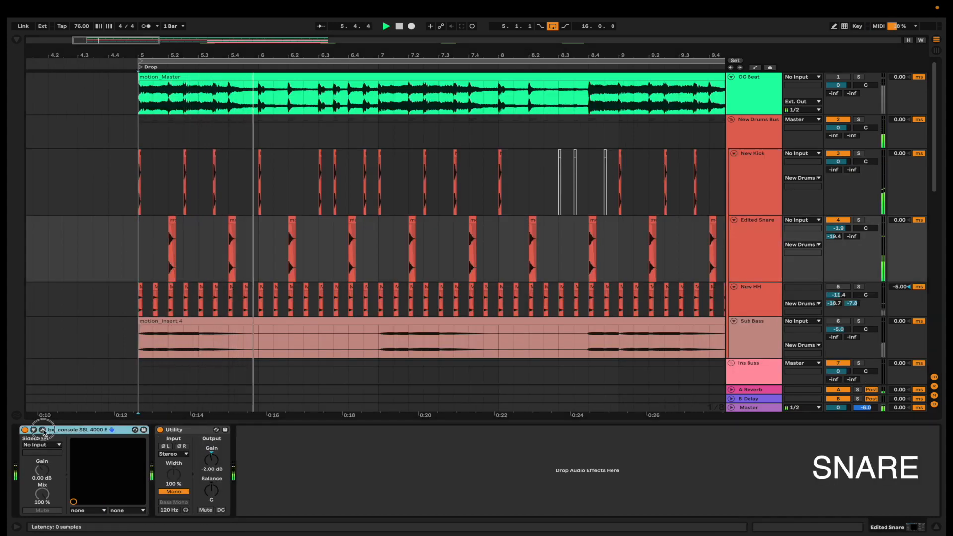
left_click(42, 430)
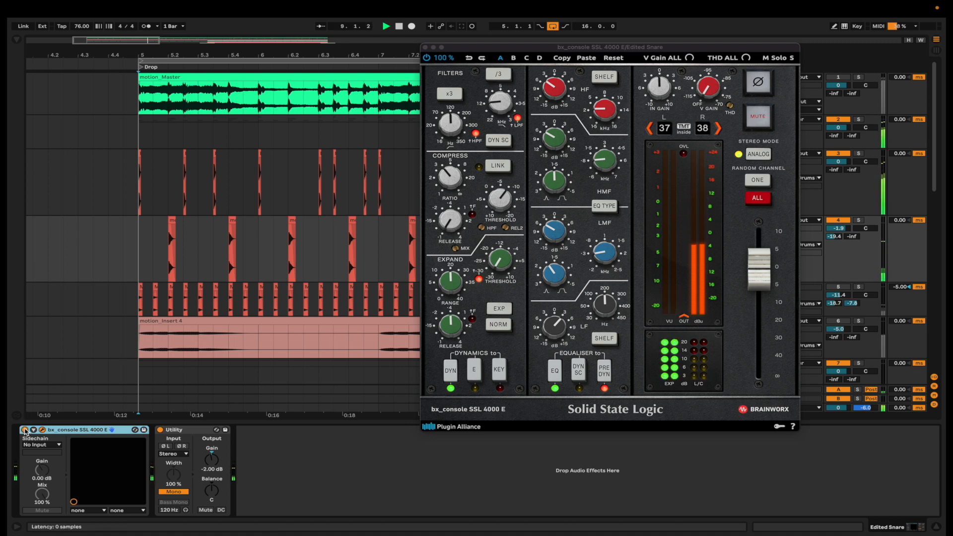
left_click(428, 48)
Select the New HH track and examine the Saturator and EQ Eight in its device chain
scroll(283, 254, "down", 2)
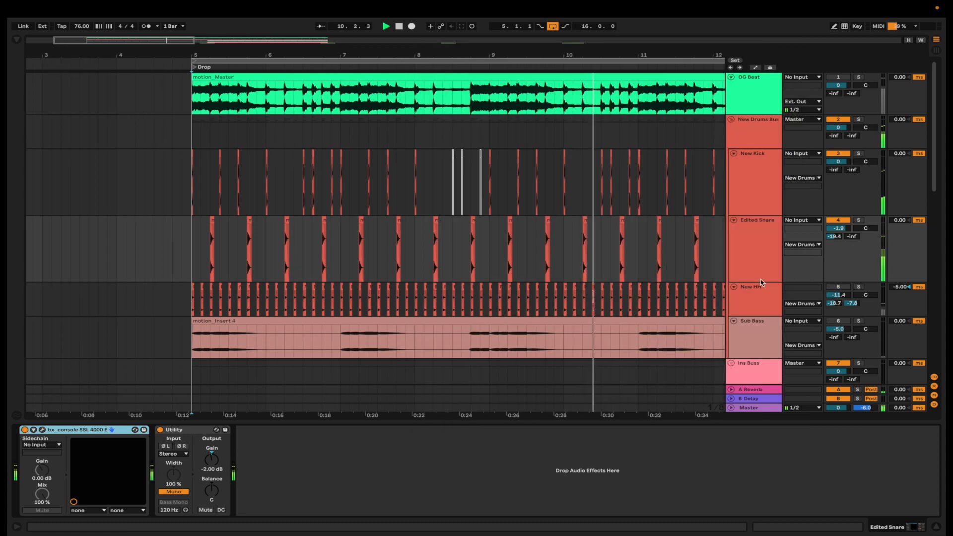
left_click(775, 308)
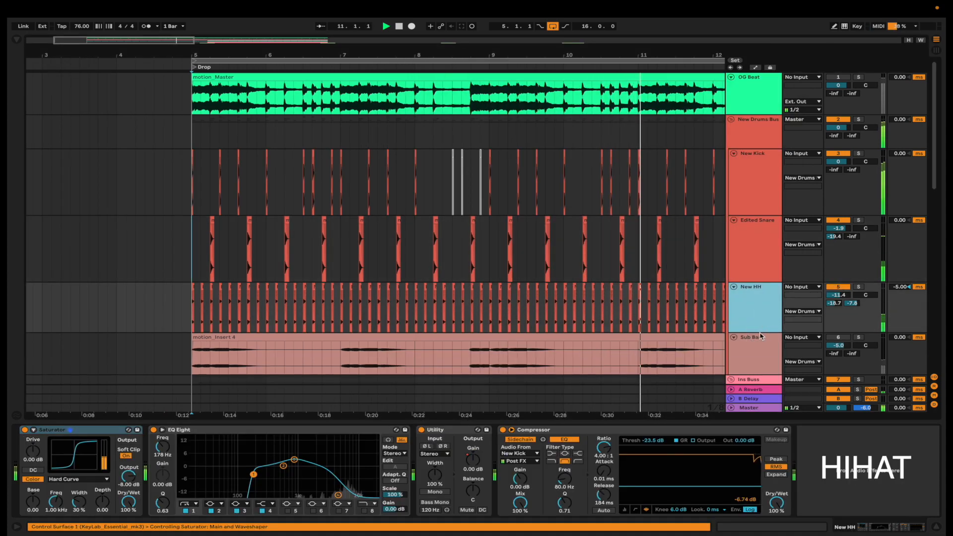
left_click(194, 310)
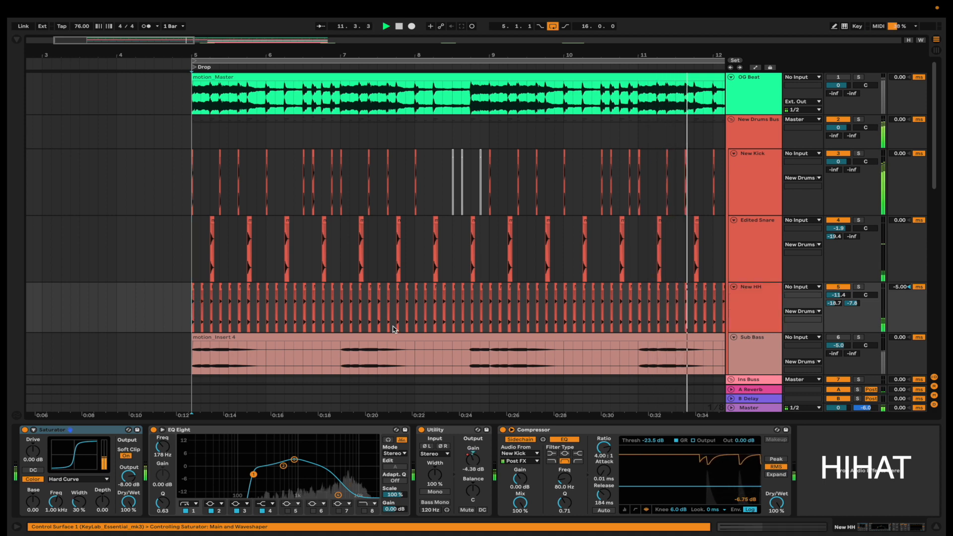
left_click(101, 433)
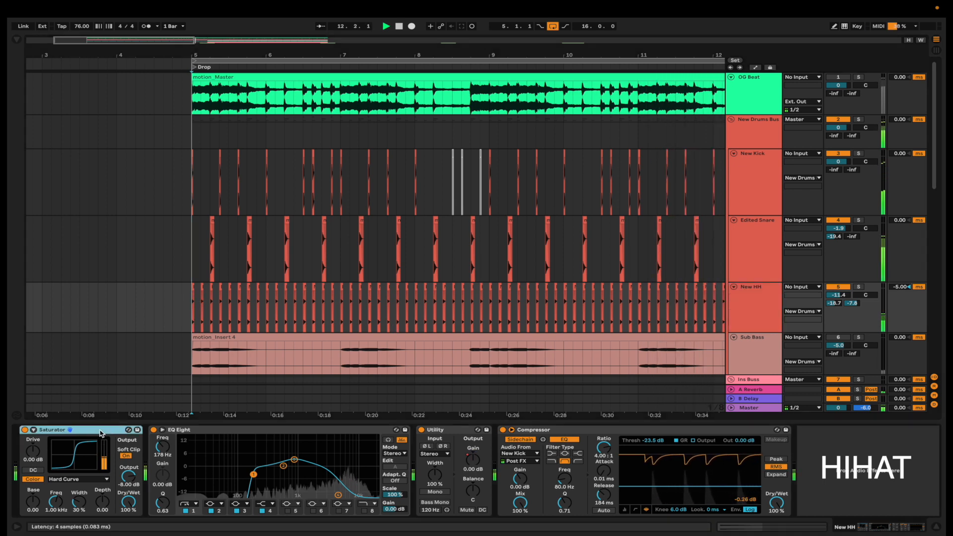
left_click(265, 431)
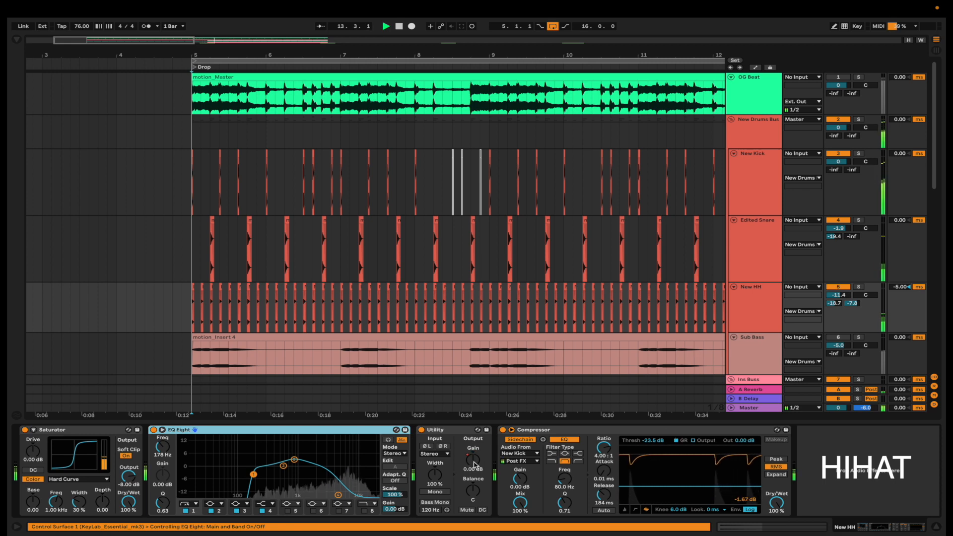
Show the automation lanes, enlarge the New HH track and examine its Utility Gain automation up close
key("a")
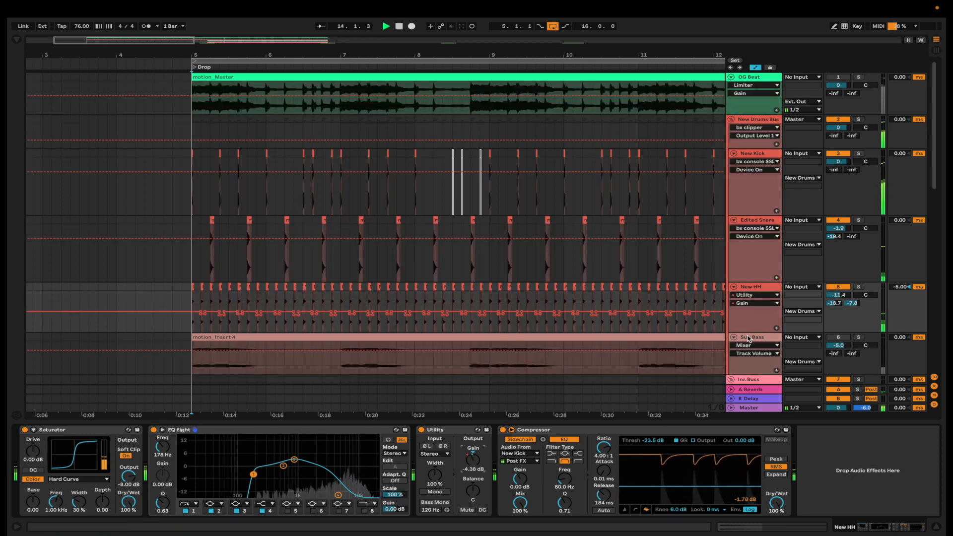
left_click_drag(748, 332, 747, 366)
scroll(530, 338, "down", 2)
scroll(197, 303, "up", 5)
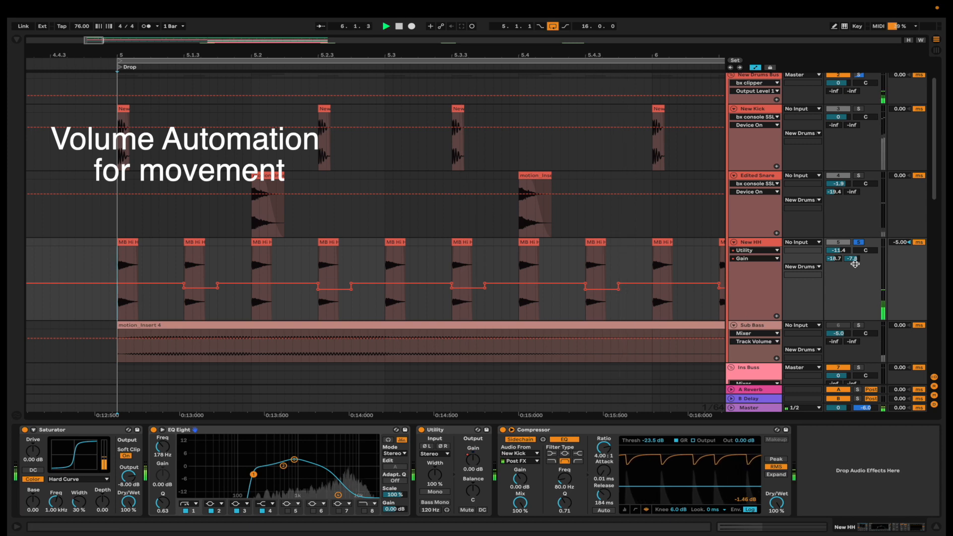
Solo and unfold the B Delay return track to examine its Delay device and track volume
left_click(758, 400)
key("s")
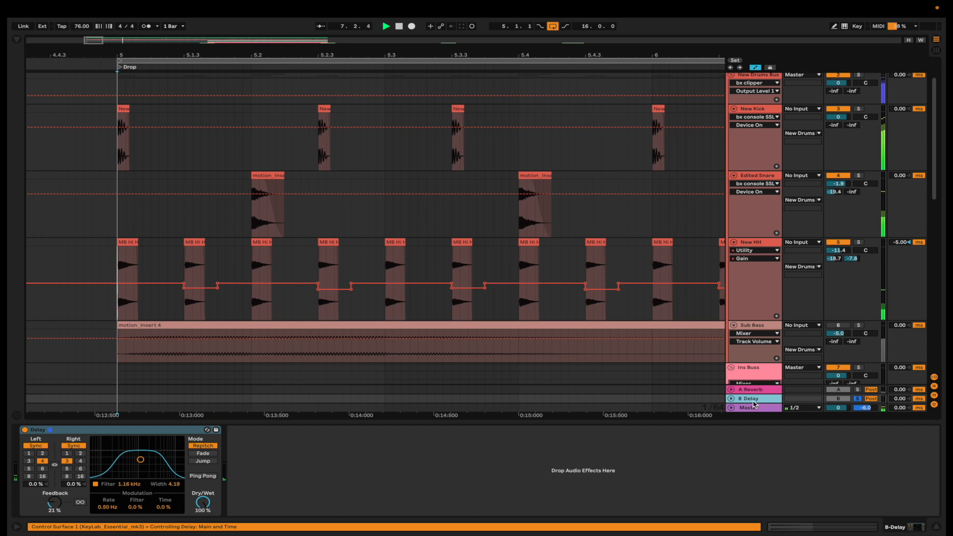
left_click(753, 400)
left_click(733, 399)
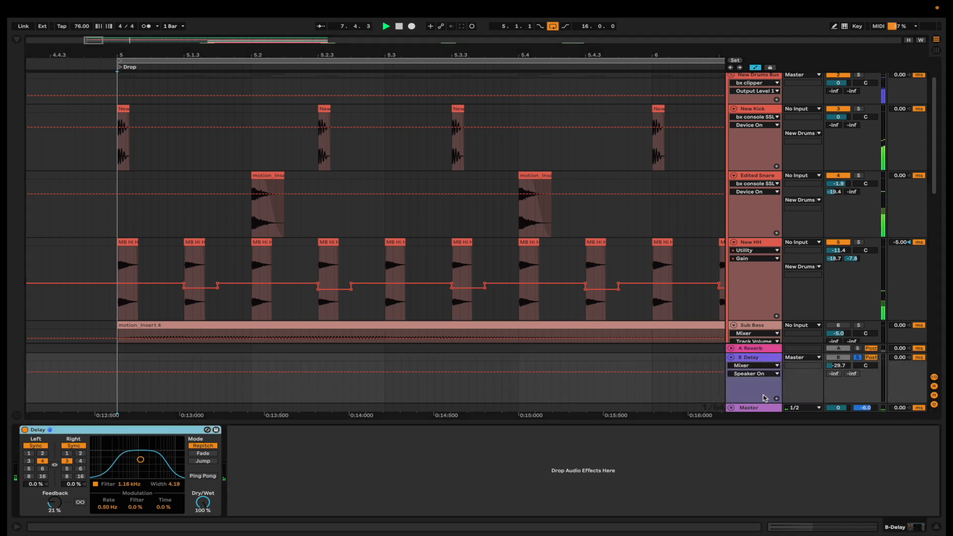
left_click(840, 366)
key("Delete")
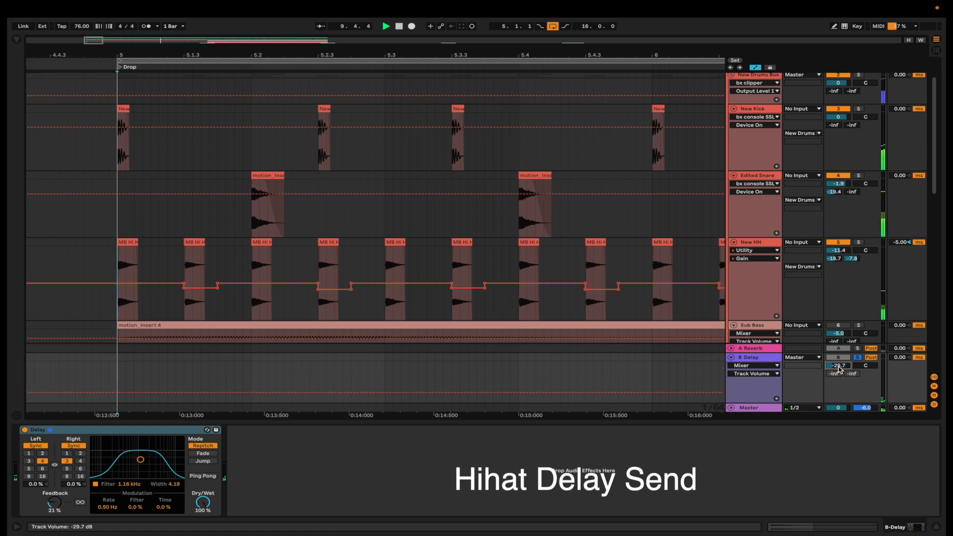
Hide the automation lanes and select the Sub Bass track to show its device chain with the whole Drop section in view
scroll(355, 305, "down", 6)
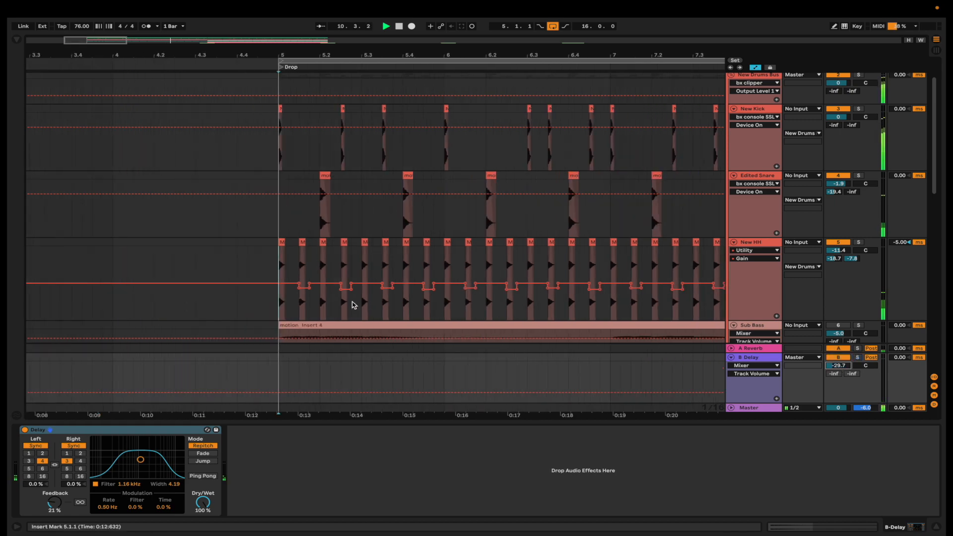
key("a")
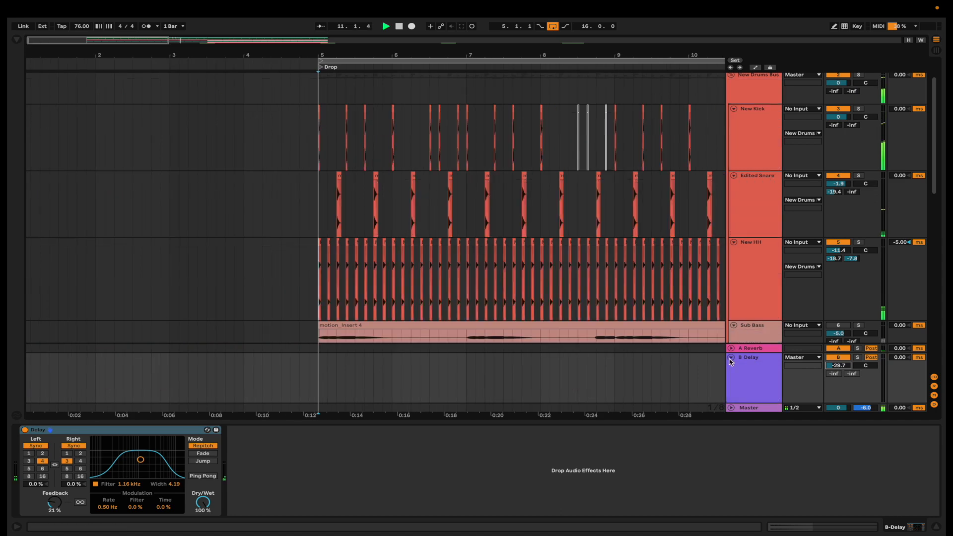
scroll(550, 297, "down", 2)
left_click(760, 233)
left_click(754, 290)
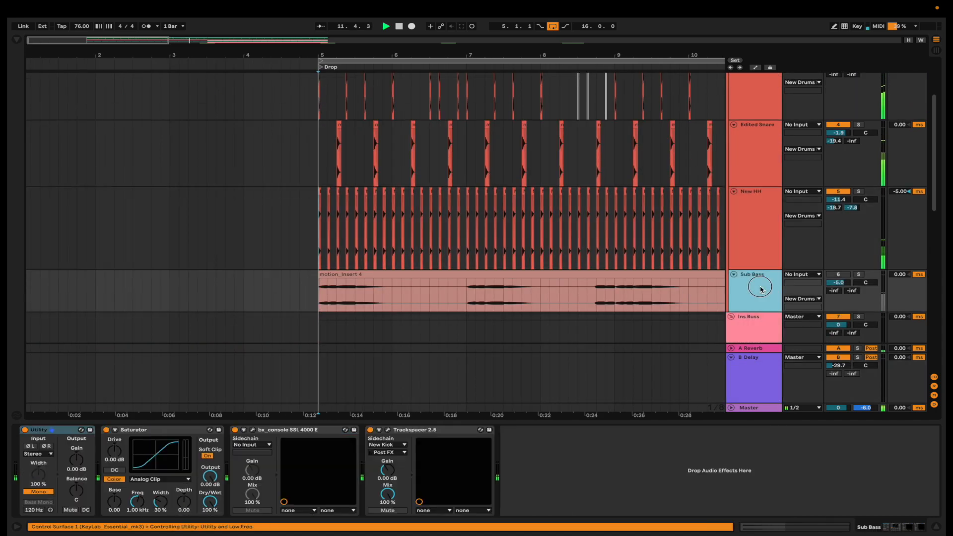
key("minus")
key("minus")
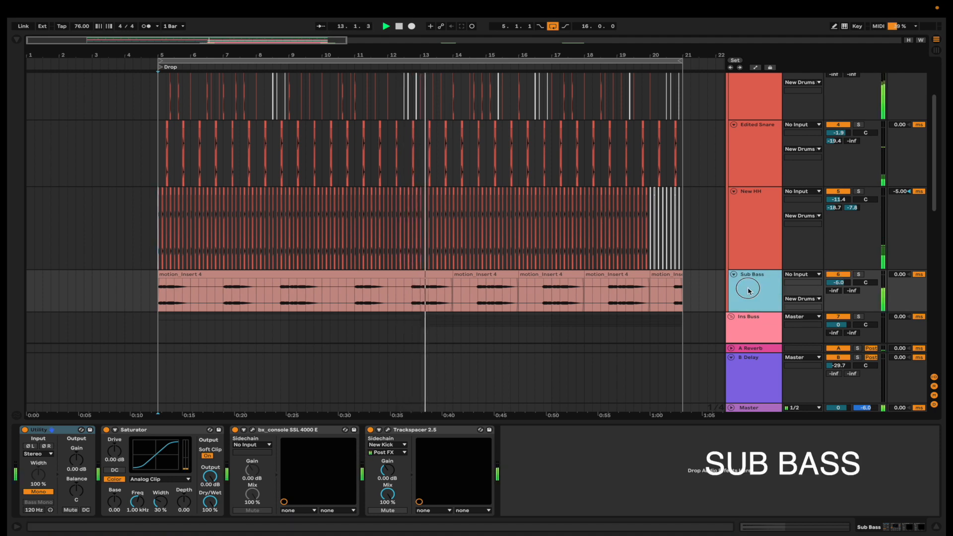
Examine the Sub Bass track's Utility and open its bx_console SSL 4000 E plugin window, moving the window aside
left_click(77, 428)
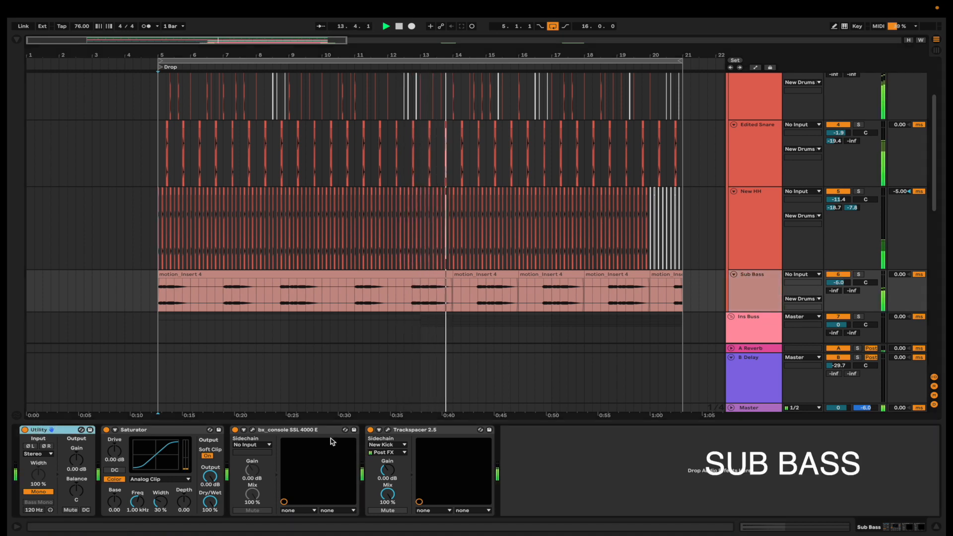
left_click(255, 430)
left_click(253, 430)
left_click_drag(269, 83, 342, 84)
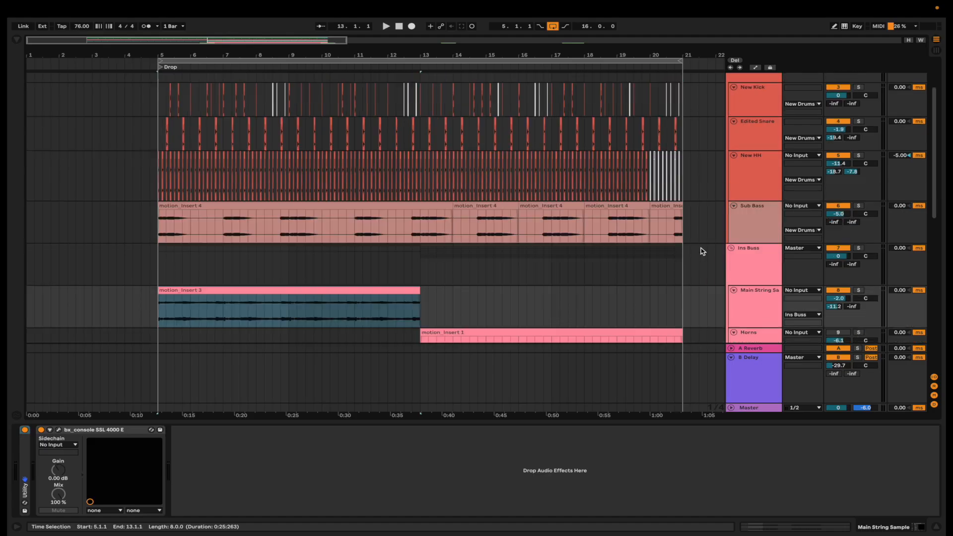
Loop the Main String Sample clip from bar 5 to bar 13, play it and show the track's device chain
scroll(370, 284, "down", 2)
left_click(260, 260)
key("super+l")
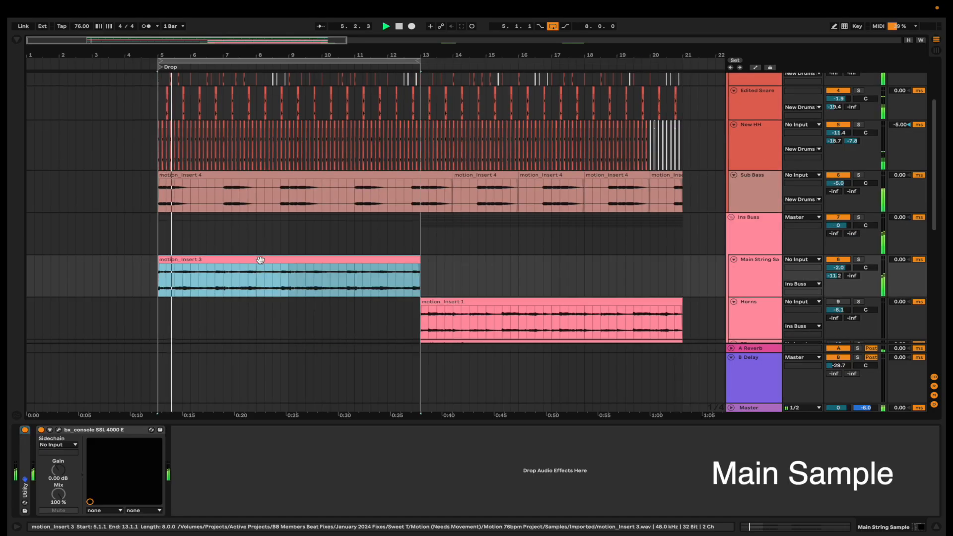
left_click(755, 273)
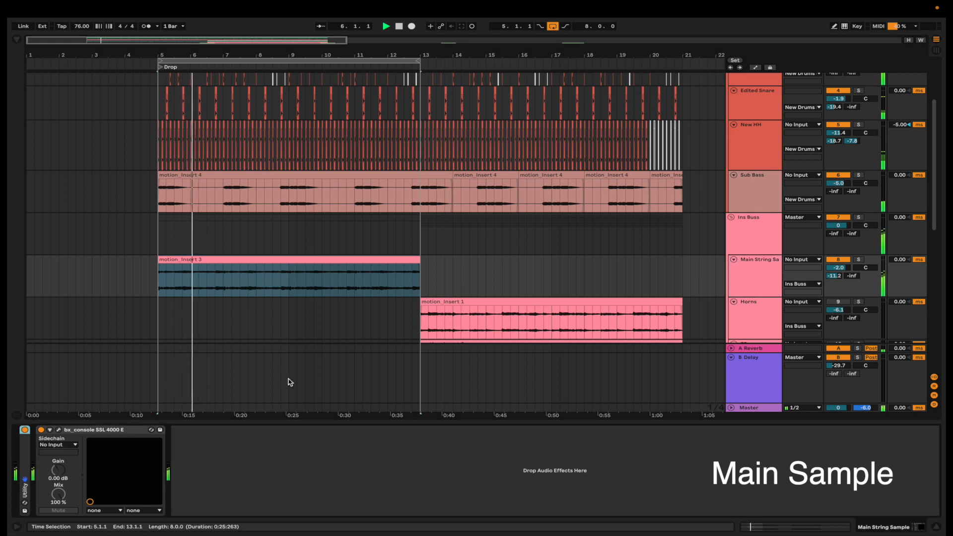
Unfold the Main String Sample track's Utility and open its bx_console SSL 4000 E plugin window, moving the window aside
double_click(26, 471)
left_click(125, 431)
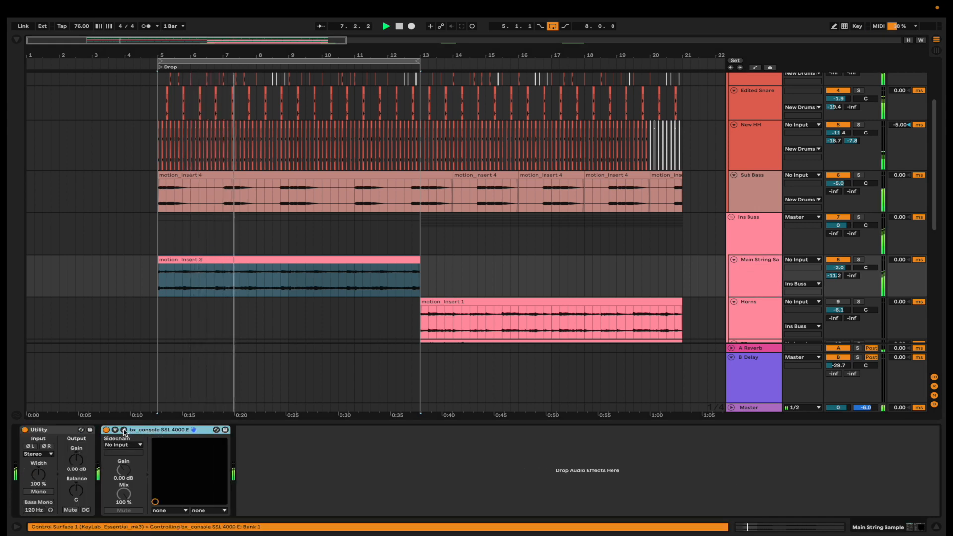
left_click(124, 431)
left_click_drag(283, 62, 579, 72)
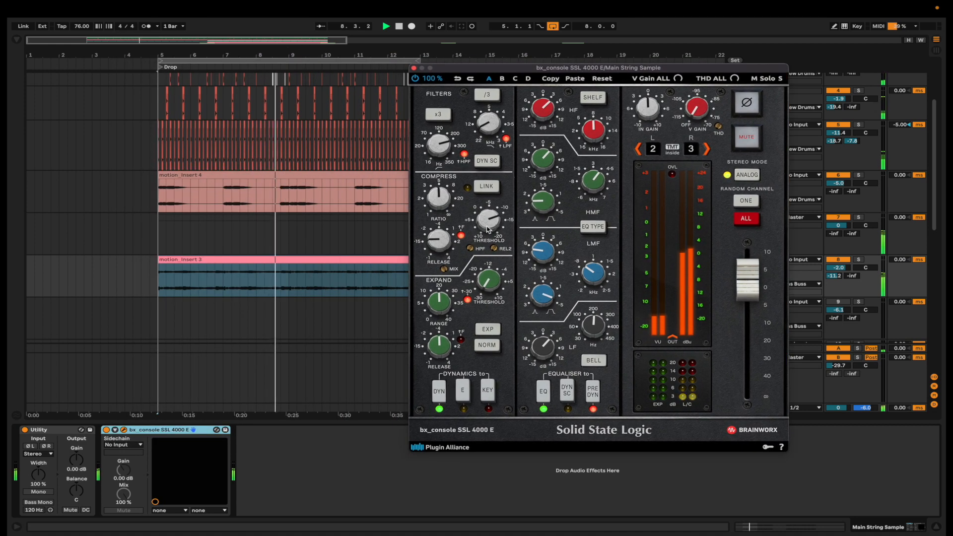
Bypass and re-engage the Main String Sample's SSL 4000 E to compare the sound, closing its window and stopping playback
left_click(106, 430)
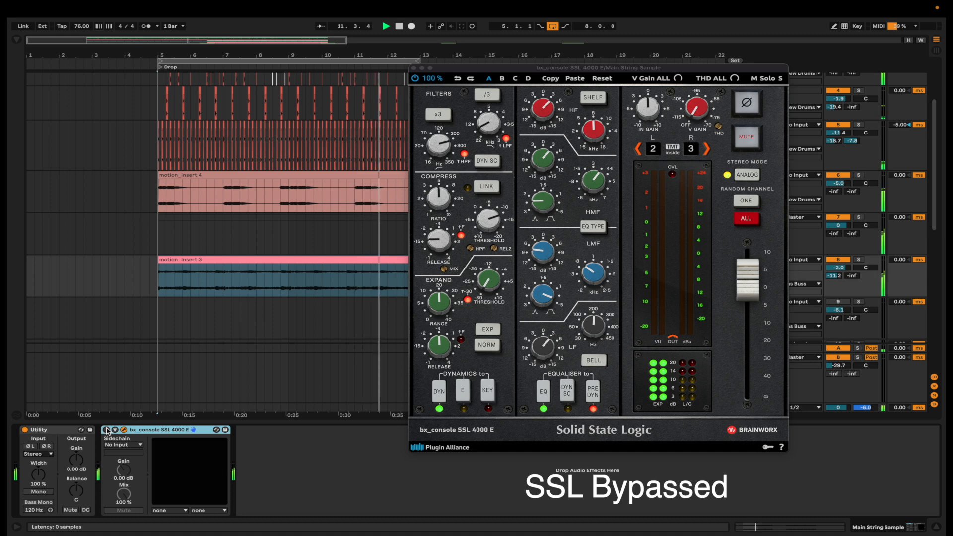
left_click(106, 430)
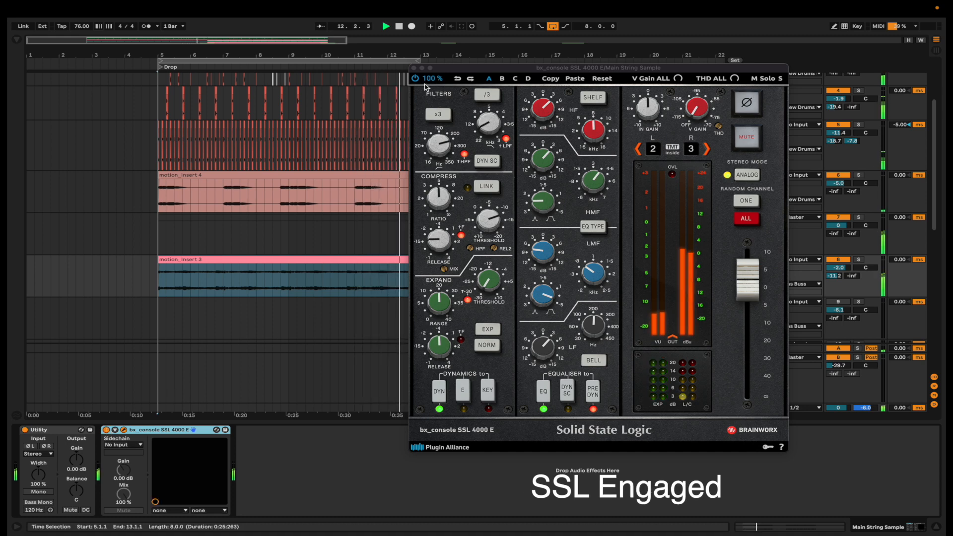
left_click(124, 430)
key("space")
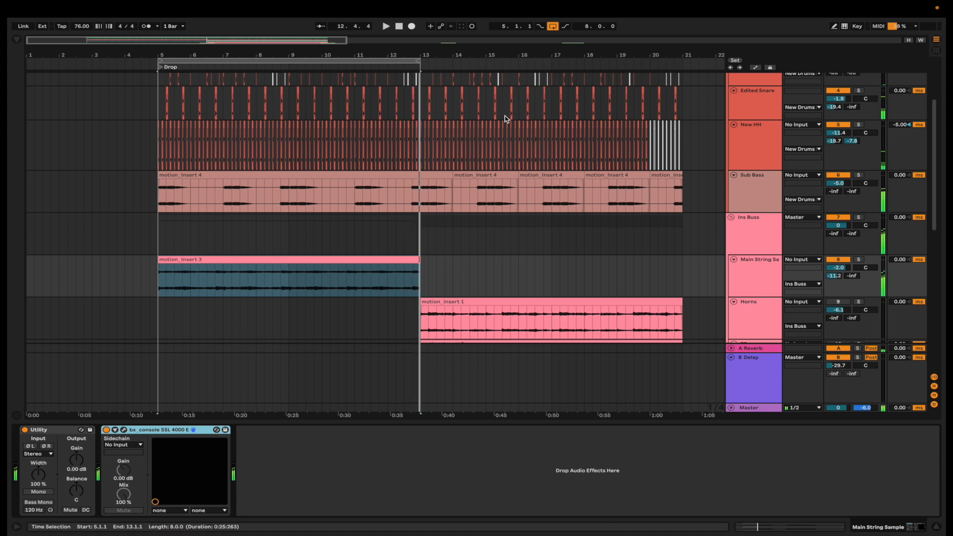
Play the Horns clip from bar 13 and examine the Horns track's device chain
left_click(510, 303)
scroll(510, 298, "down", 1)
key("space")
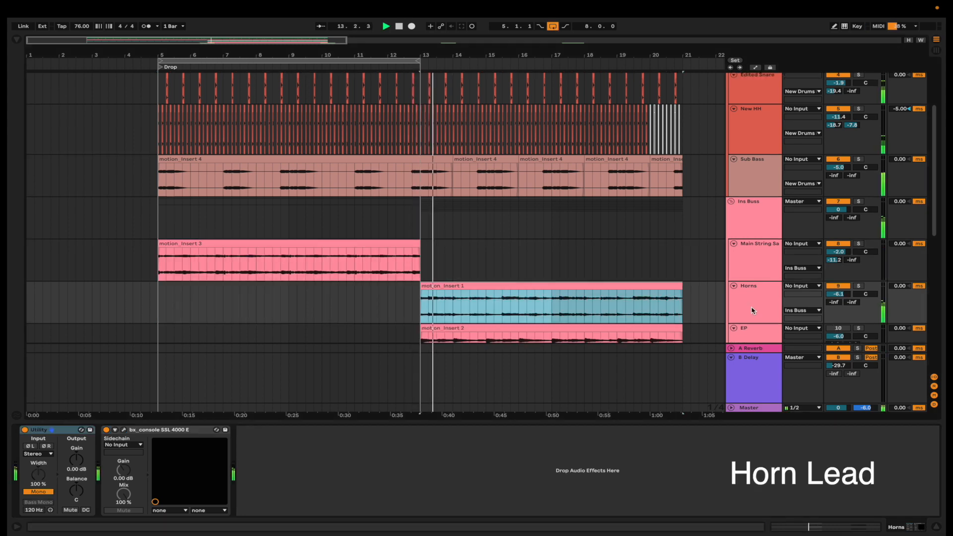
left_click(709, 318)
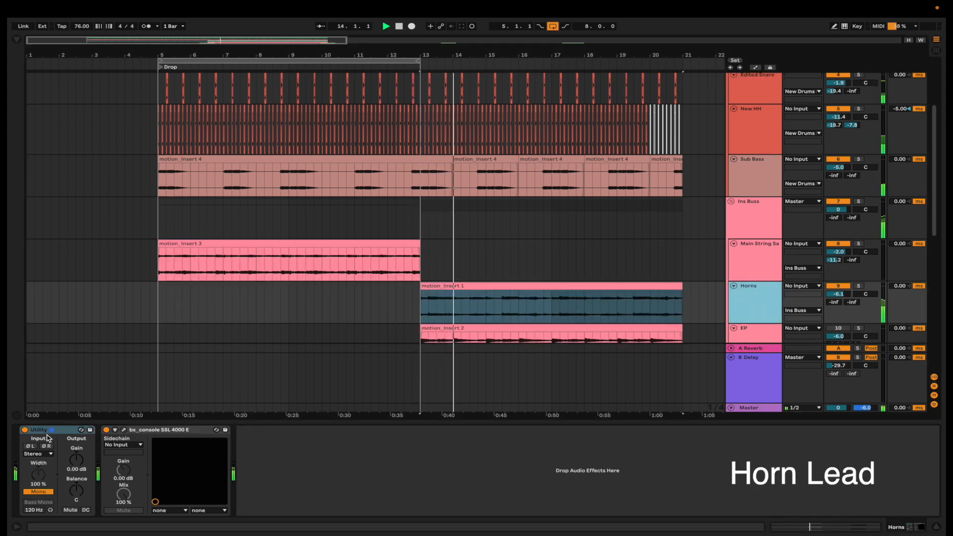
Bypass and re-enable the Horns track's Utility and bx_console SSL 4000 E together to compare the sound
left_click(151, 430)
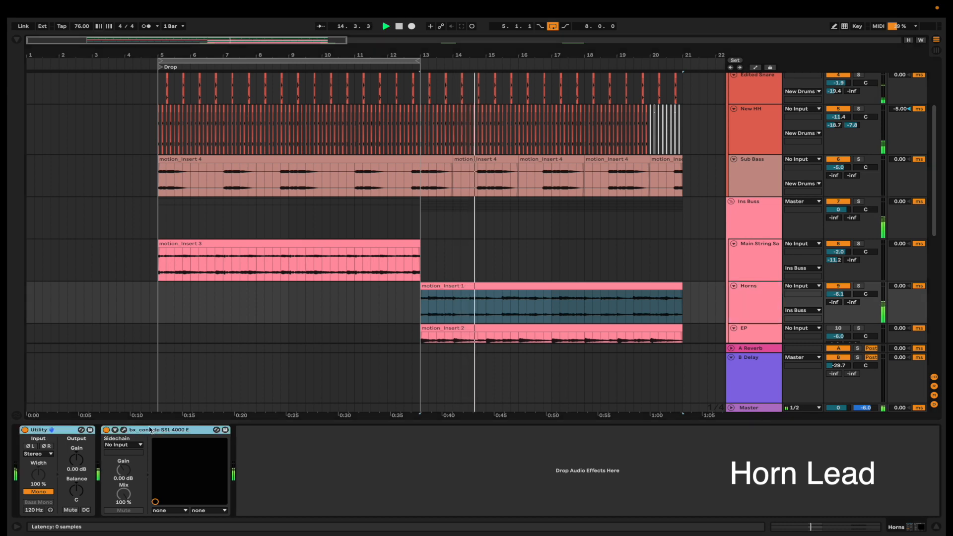
key("0")
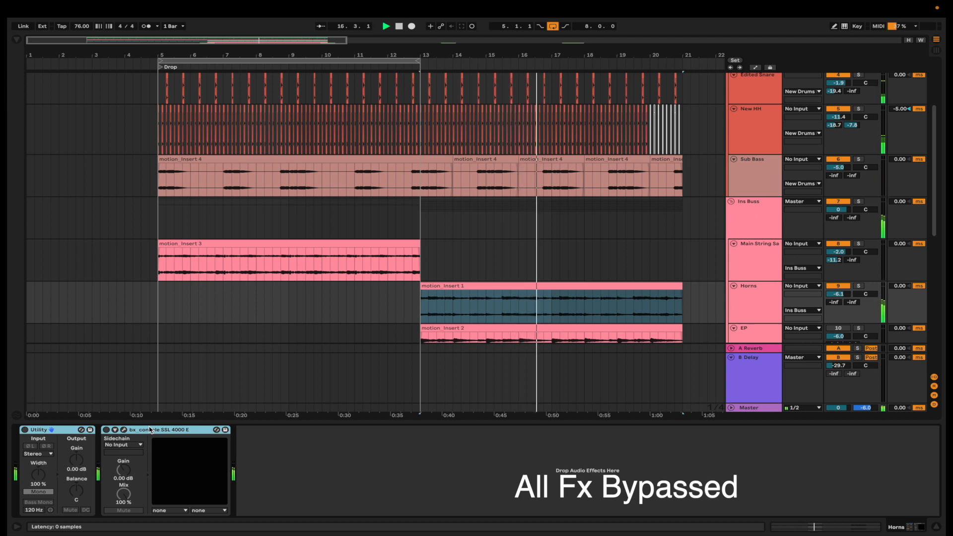
key("0")
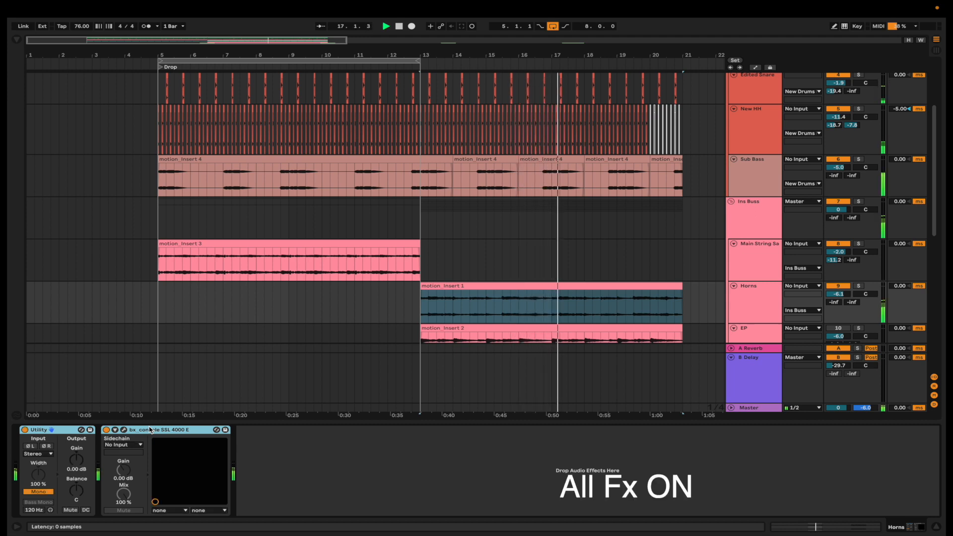
Open the Horns track's bx_console SSL 4000 E window, examine its settings and close it
left_click(132, 431)
left_click(124, 430)
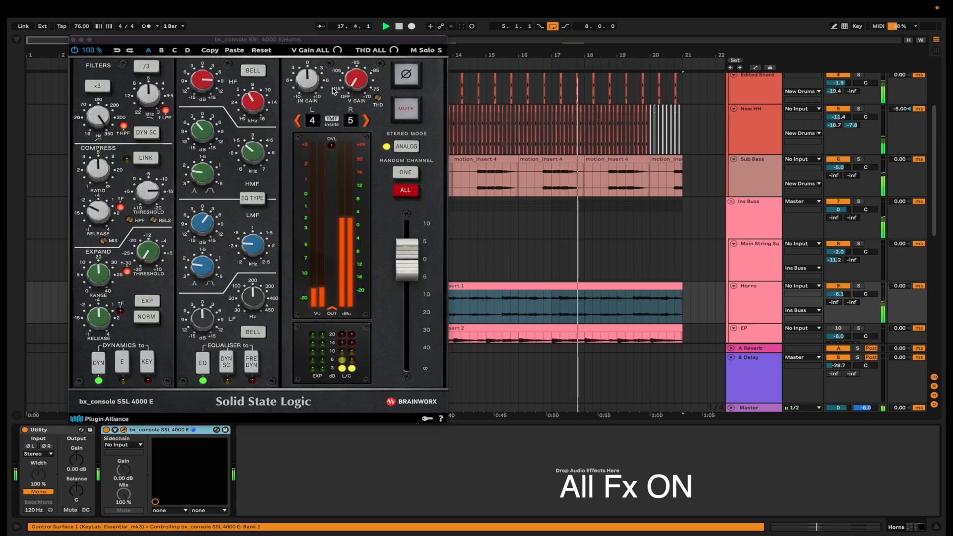
left_click_drag(285, 41, 429, 61)
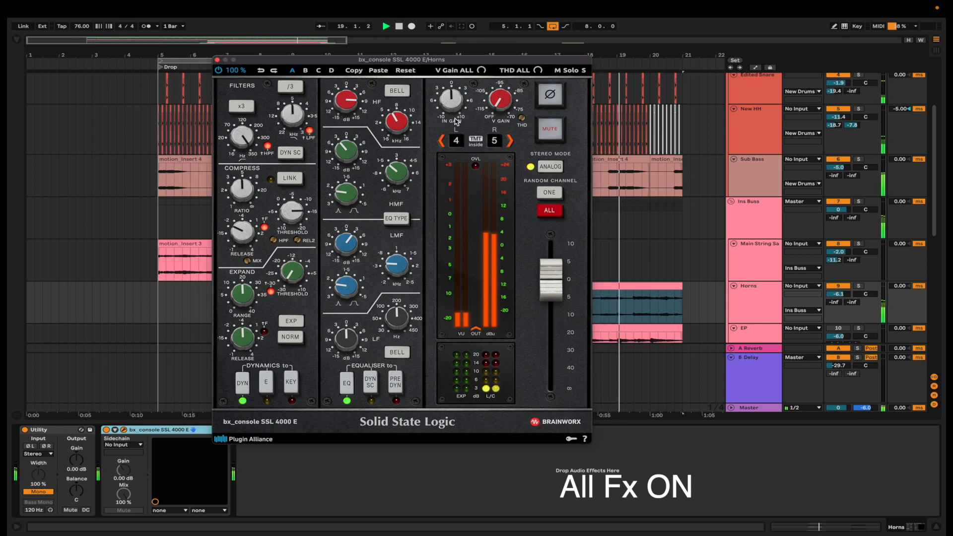
left_click(218, 60)
Loop the Horns section from bar 13 to bar 21 and select the EP track's clip to show its devices
scroll(658, 242, "down", 2)
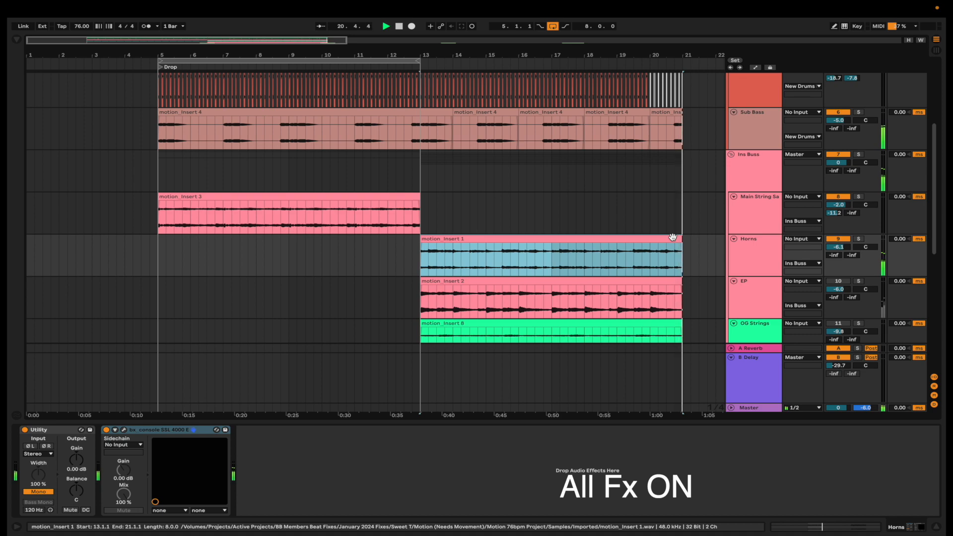
key("super+l")
left_click(749, 294)
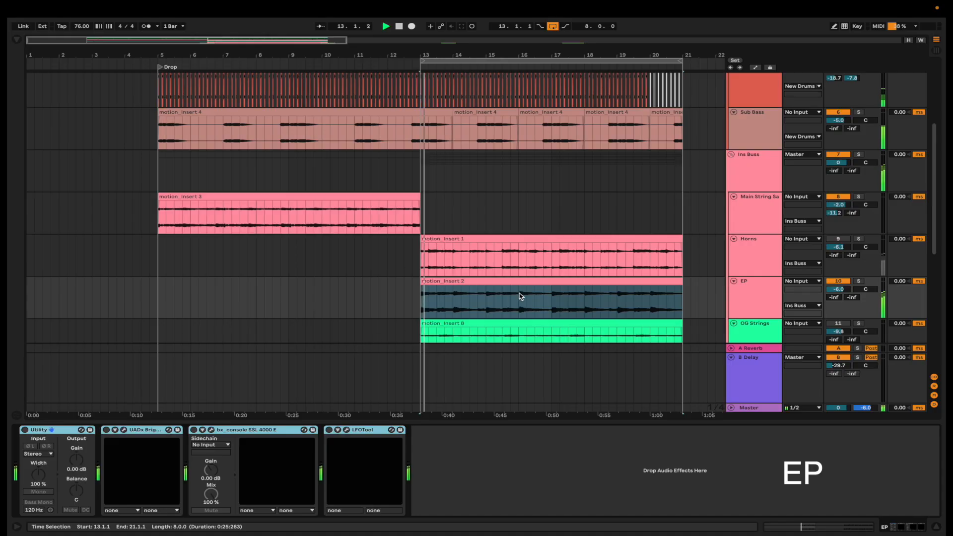
left_click(541, 282)
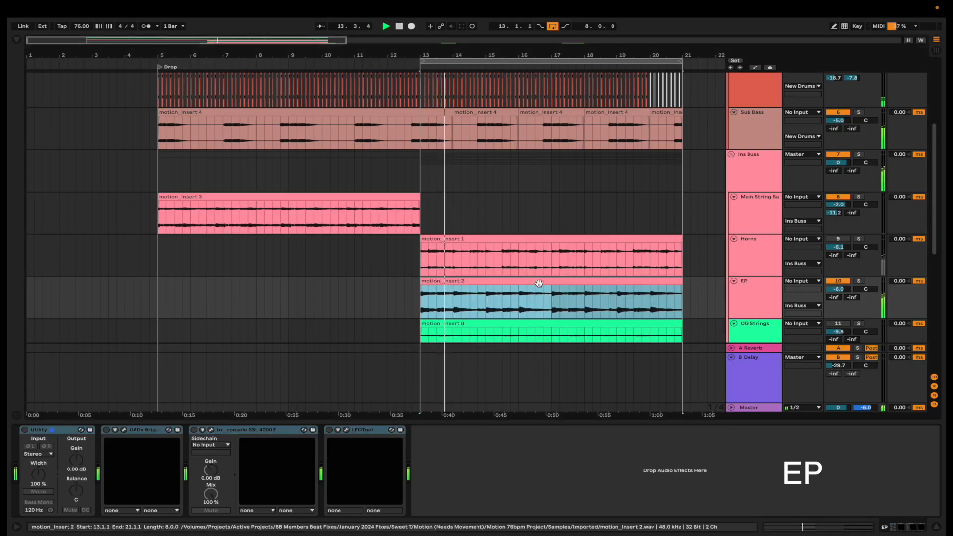
Turn on the EP track's Utility and UADx Brigade Chorus, examine the chorus plugin window and close it
left_click(23, 431)
left_click(24, 430)
left_click(106, 430)
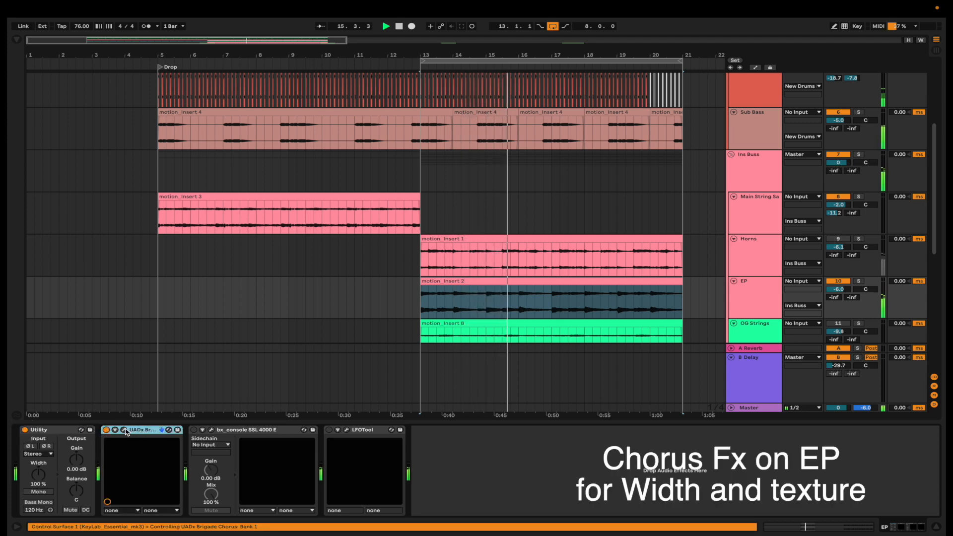
left_click(124, 430)
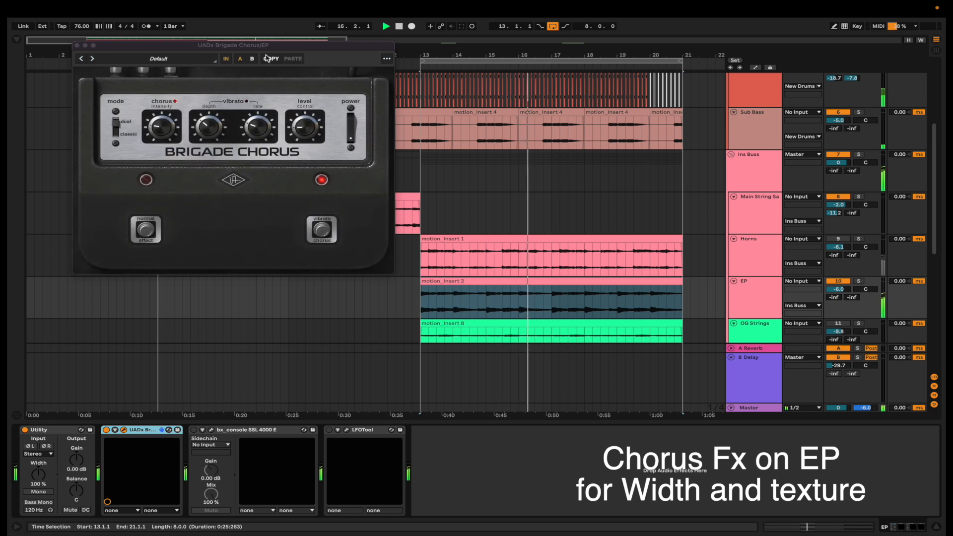
left_click_drag(253, 47, 319, 82)
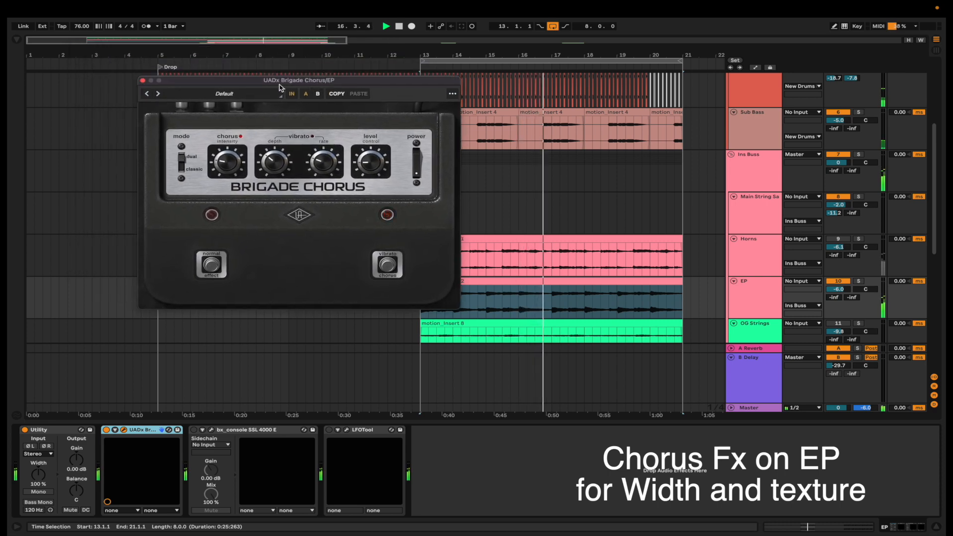
left_click(143, 81)
Turn on the EP track's bx_console SSL 4000 E, examine its plugin window and close it
left_click(195, 431)
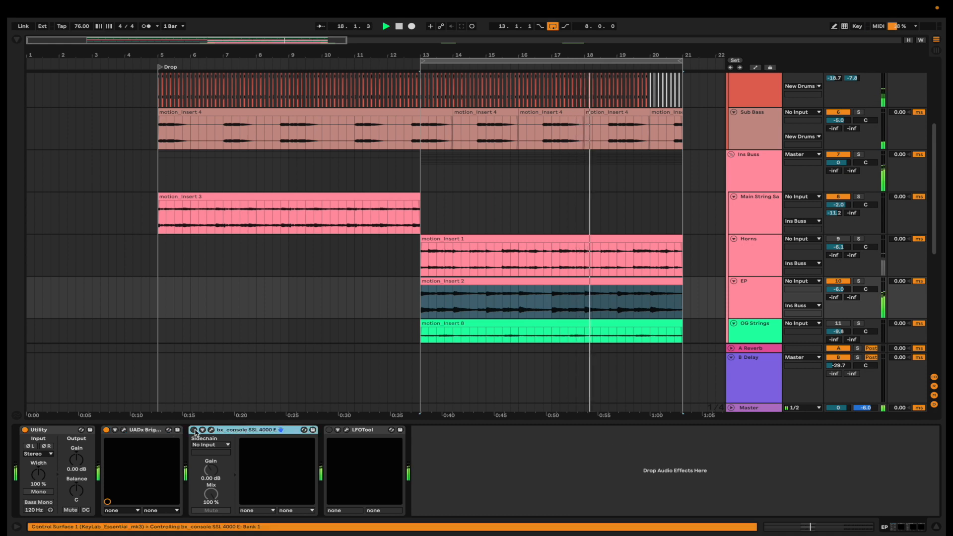
left_click(211, 431)
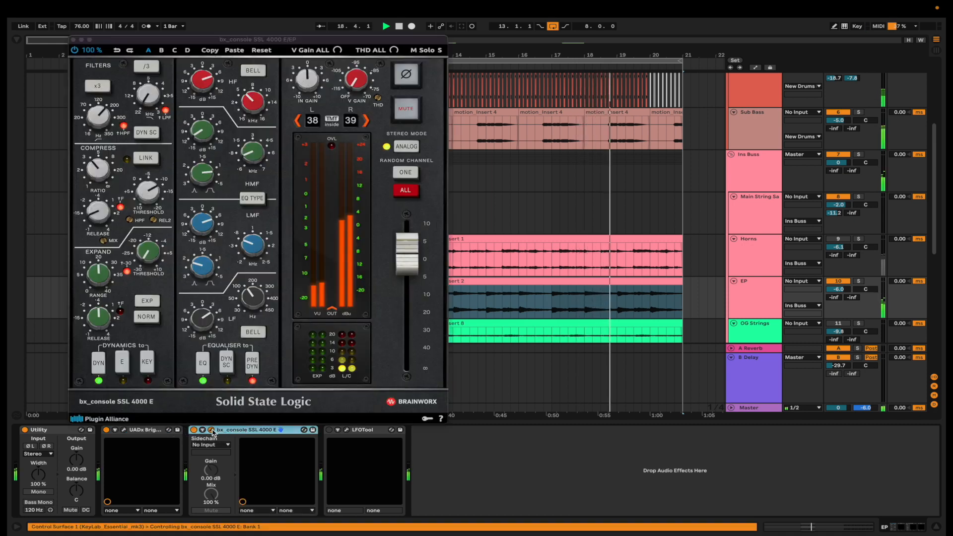
left_click_drag(233, 41, 273, 52)
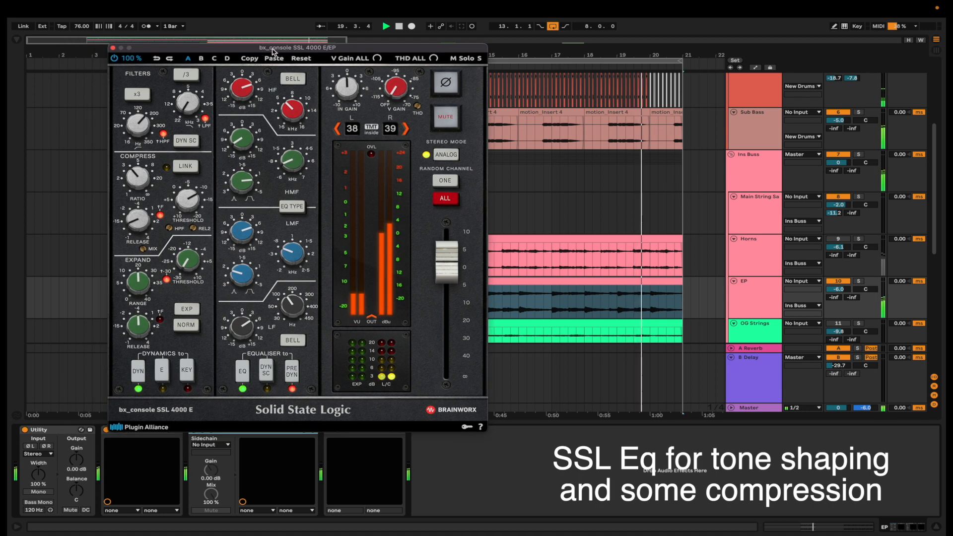
left_click(113, 48)
Turn on the EP track's LFOTool, examine its volume curve and routing, and close the window
left_click(328, 433)
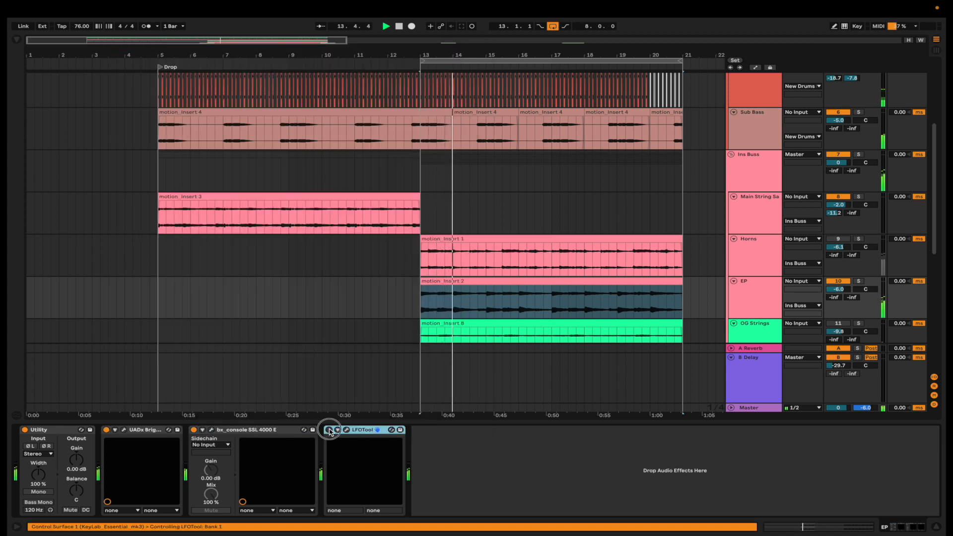
left_click(347, 431)
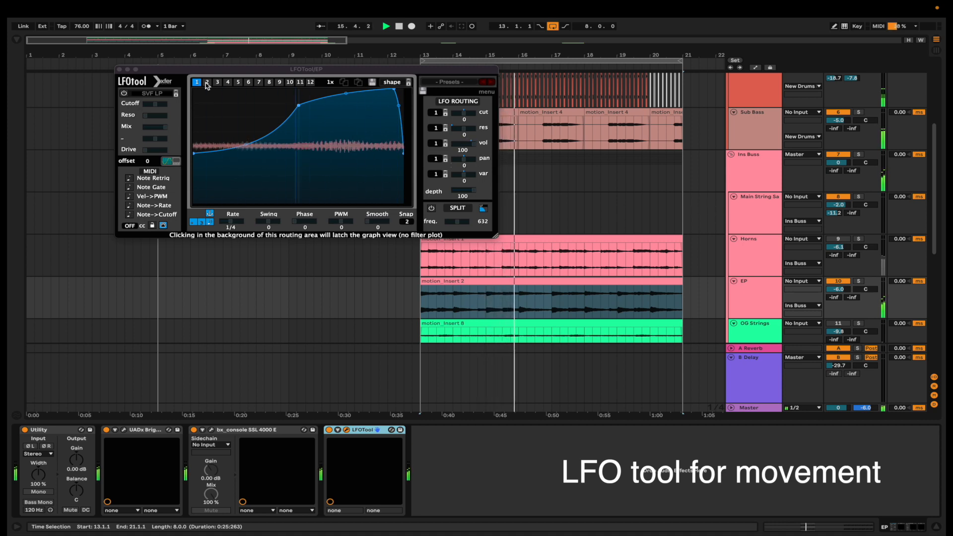
left_click(119, 70)
Select the OG Strings clip and audition its first two beats, from 13.1.1 to 13.3.1
scroll(378, 238, "down", 3)
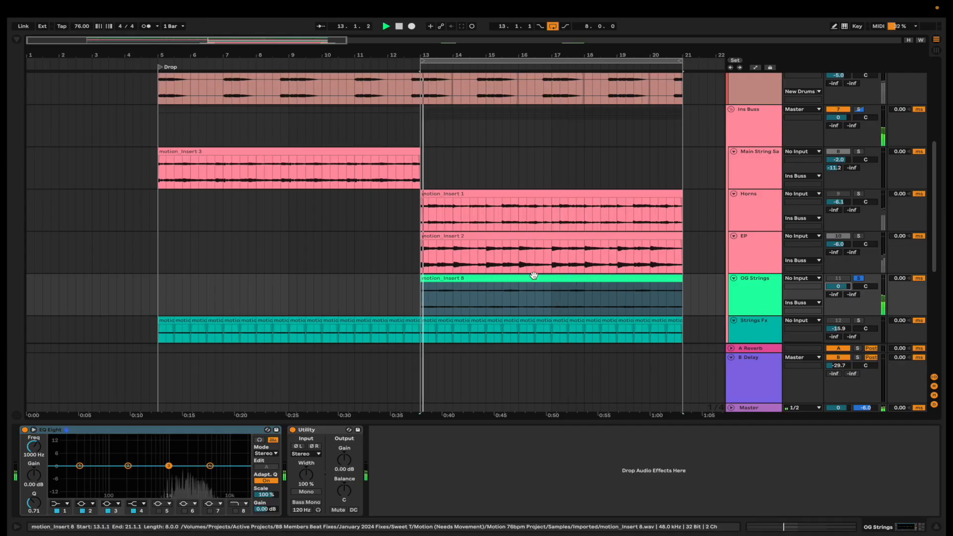
left_click(518, 277)
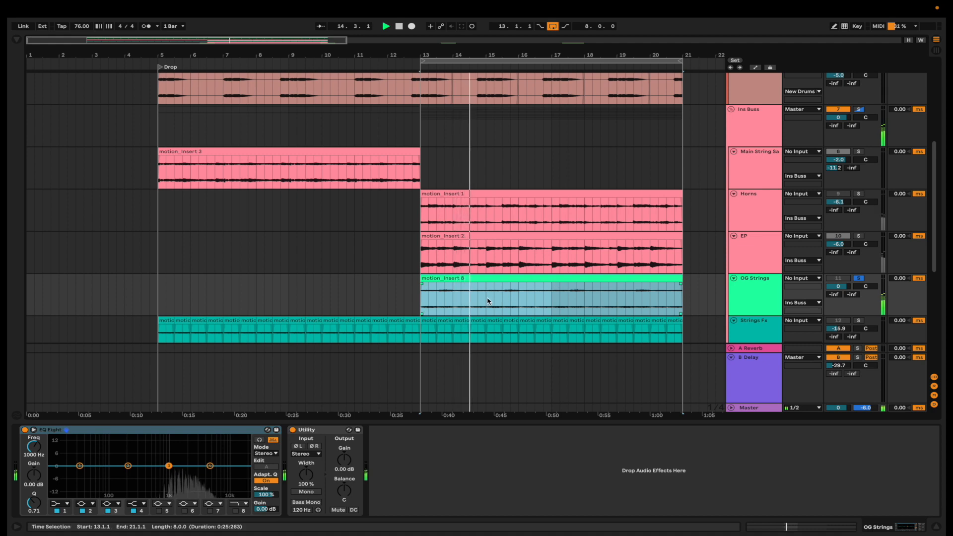
scroll(434, 296, "down", 2)
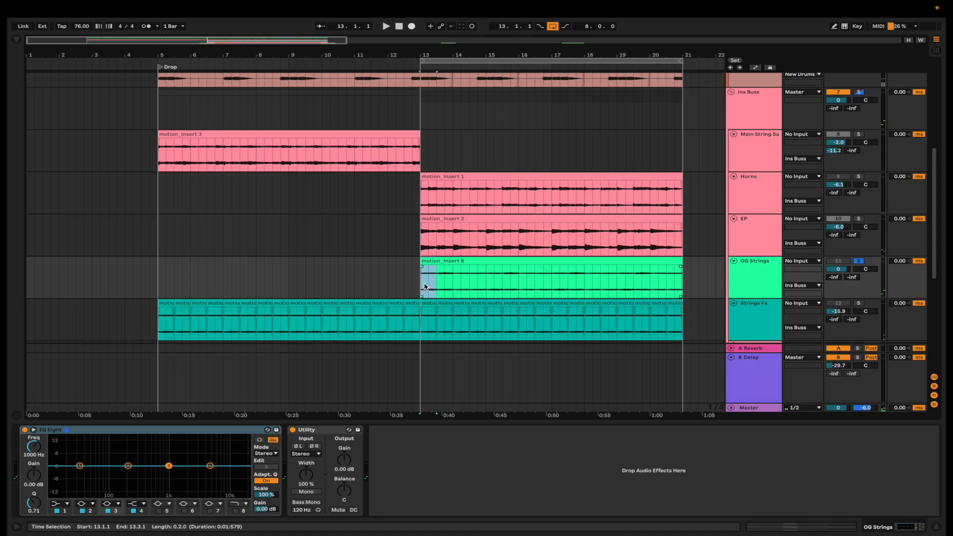
left_click_drag(423, 288, 431, 289)
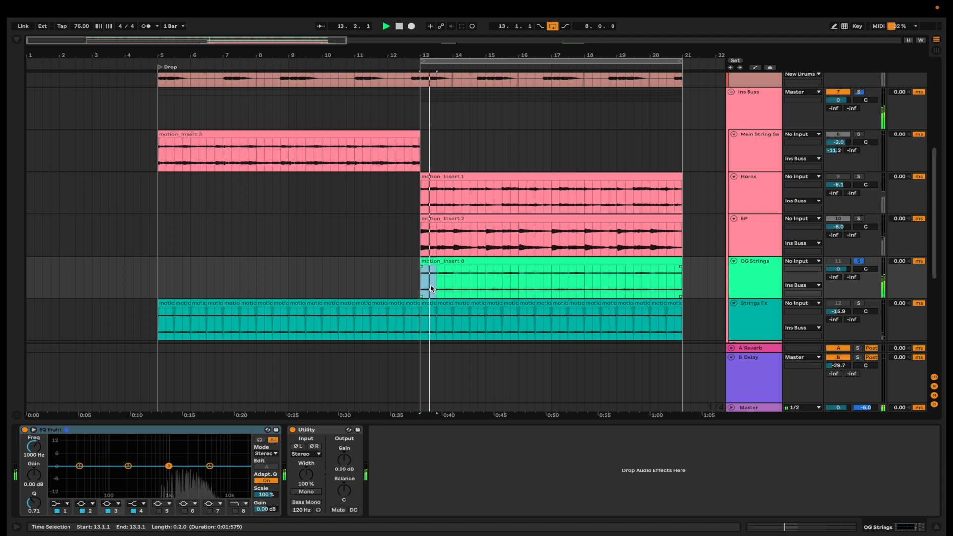